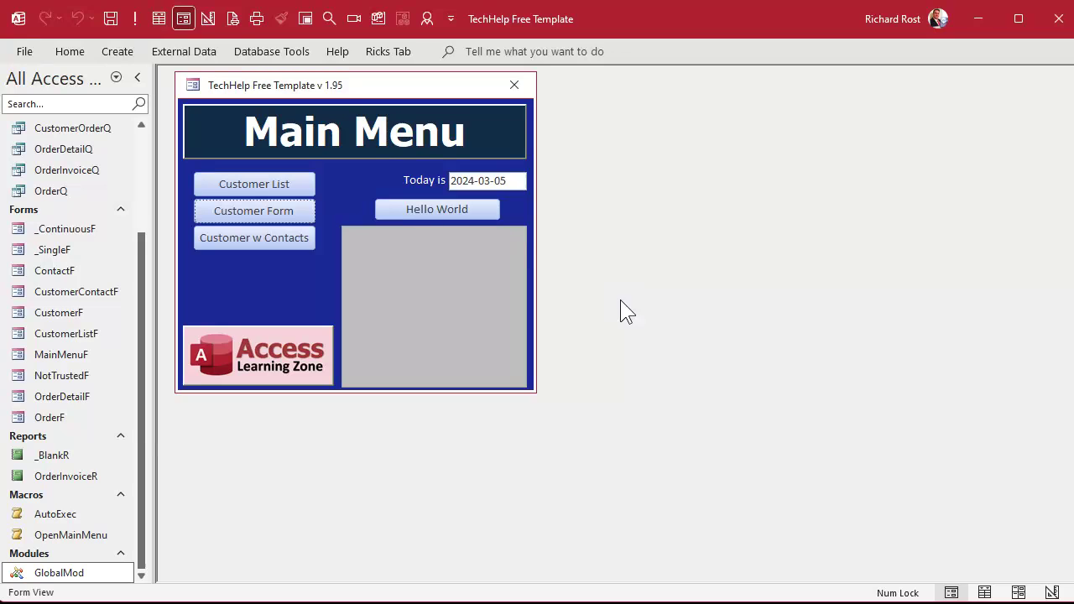
# Step: Open the first customer's Starship Parts order from the main menu and preview its invoice
pyautogui.click(268, 212)
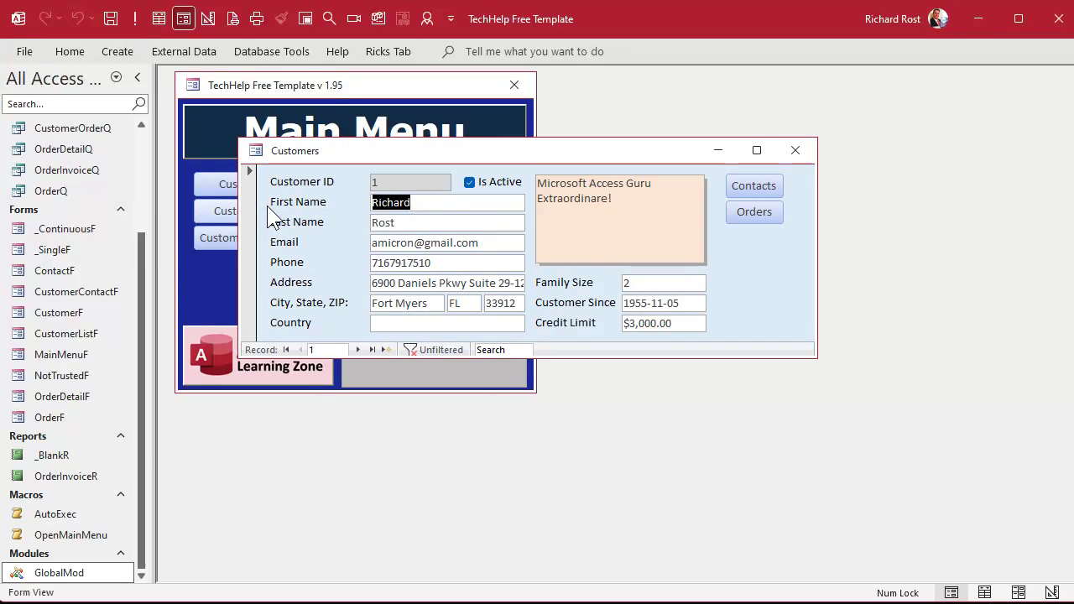
pyautogui.click(762, 217)
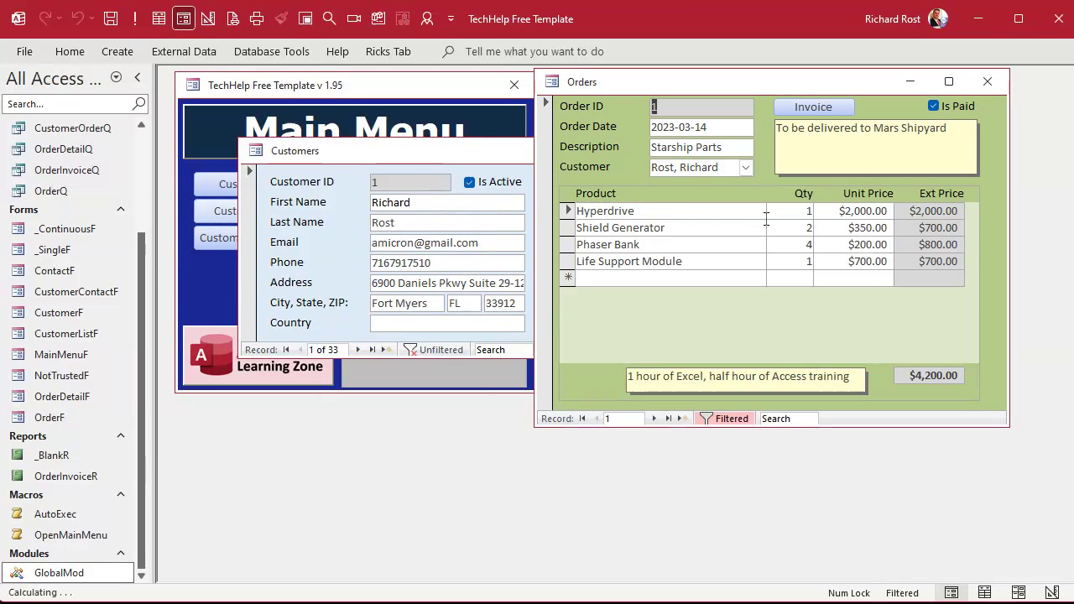
pyautogui.click(799, 107)
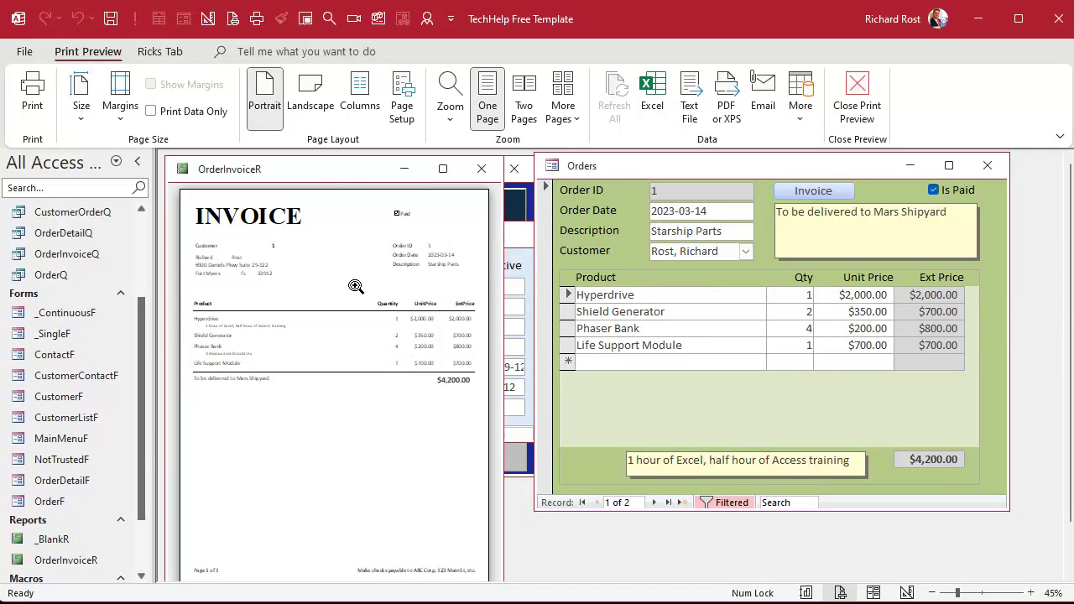
# Step: Test the direct print command and the custom context menu on the invoice preview
pyautogui.hotkey('ctrl', 'p')
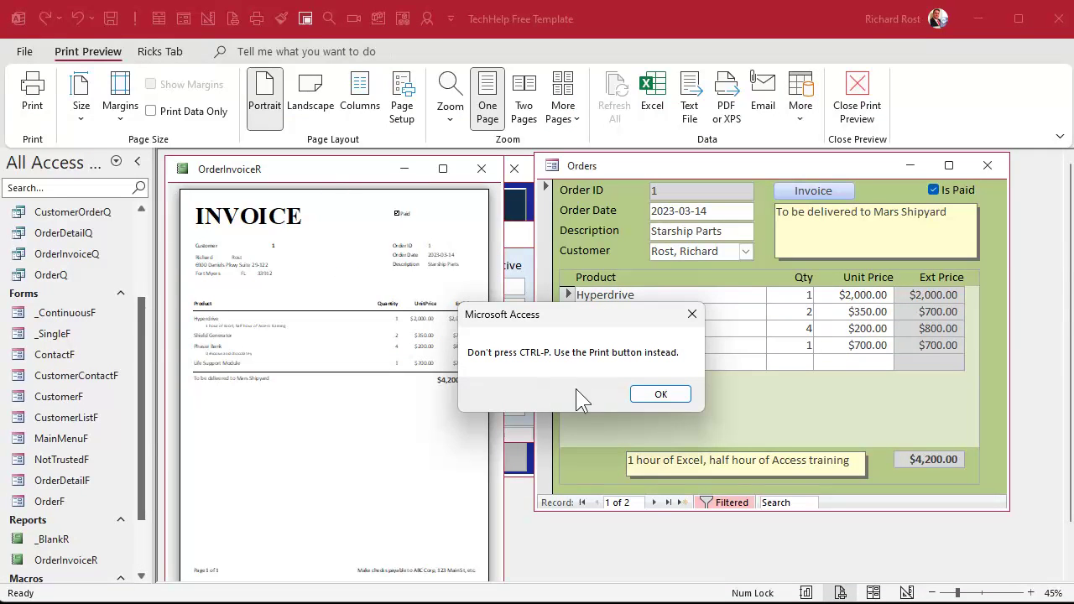
pyautogui.click(659, 394)
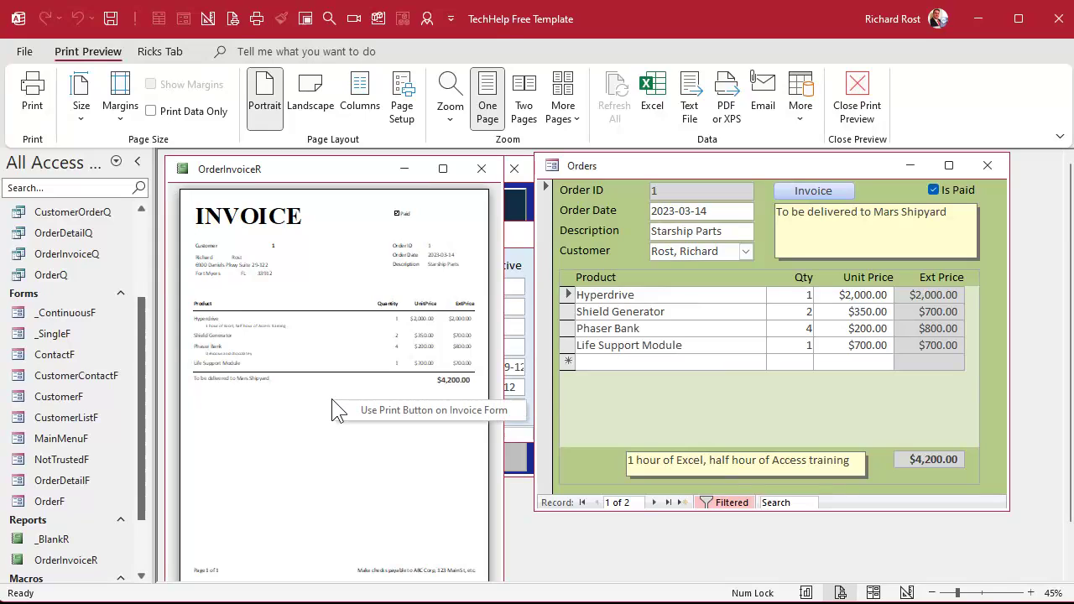
pyautogui.click(422, 409)
pyautogui.rightClick(306, 289)
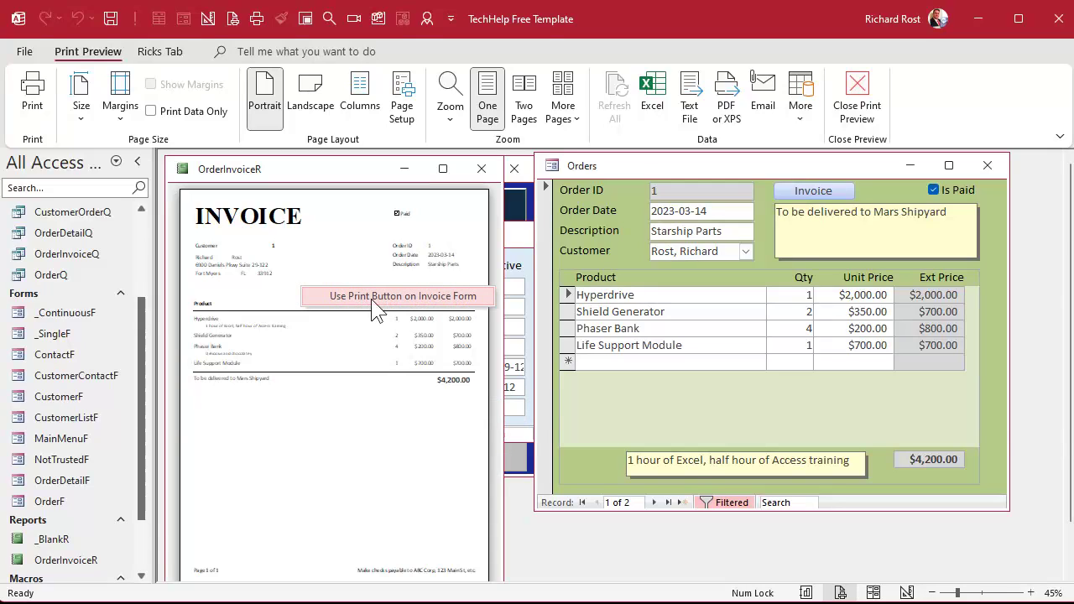
pyautogui.click(447, 296)
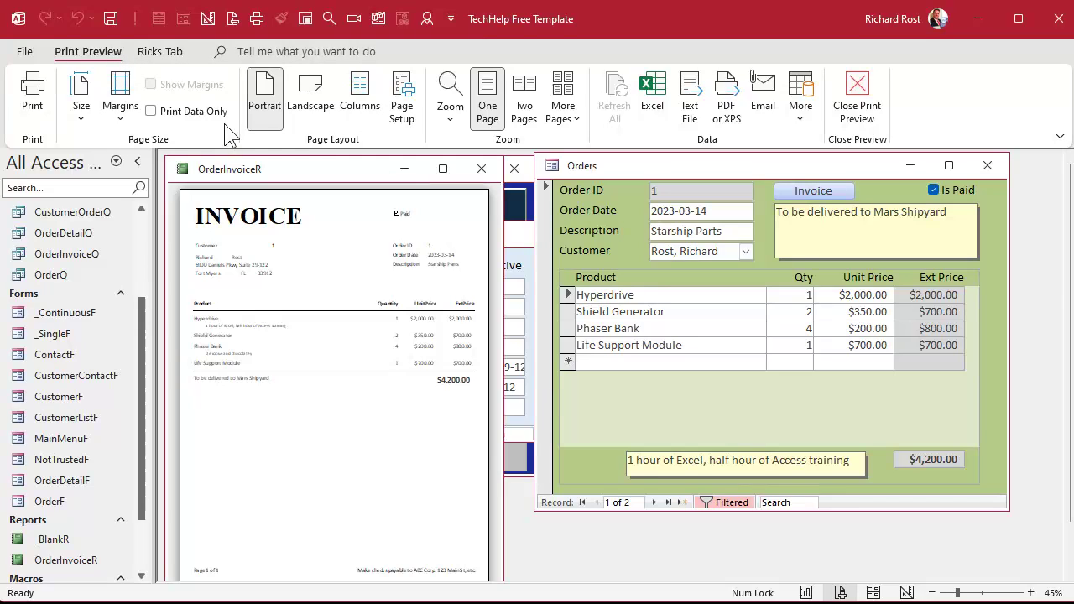
# Step: Collapse the ribbon and close the invoice preview, the order form and the customer form
pyautogui.doubleClick(92, 52)
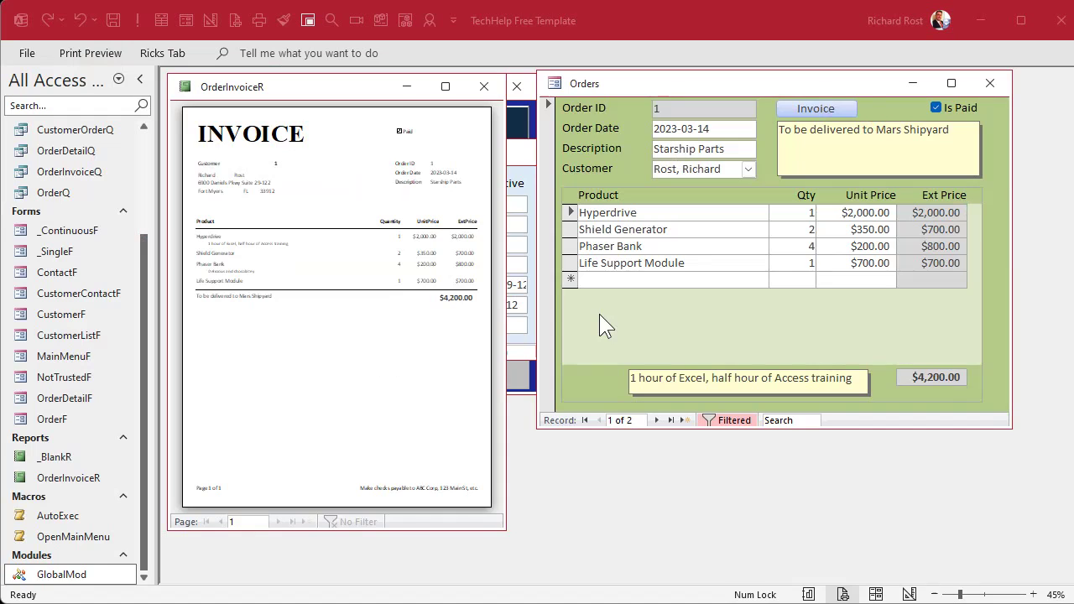
pyautogui.click(481, 86)
pyautogui.click(994, 84)
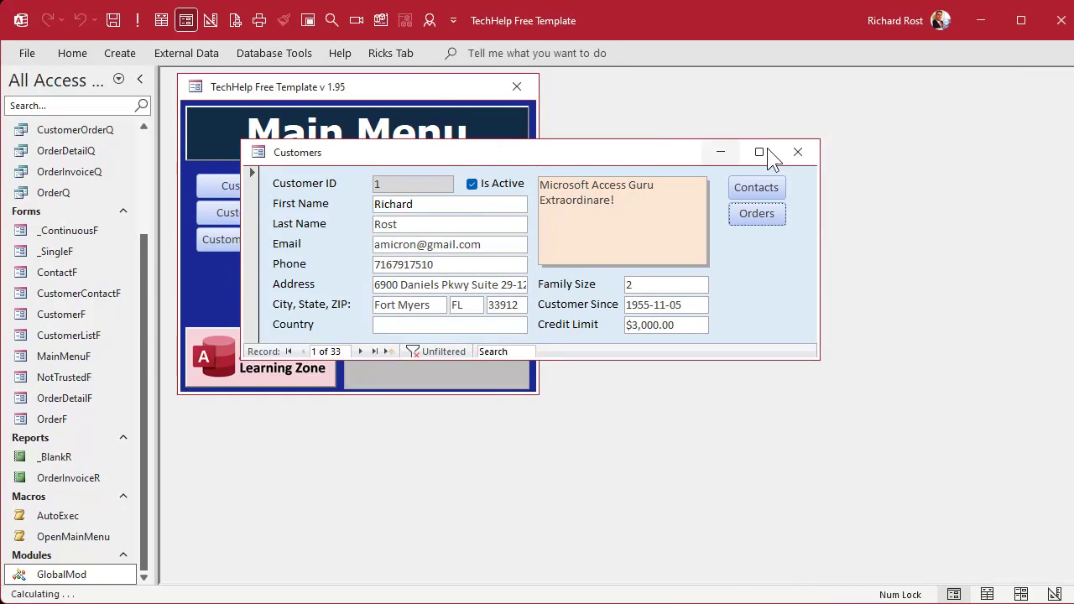
pyautogui.hotkey('ctrl', 'w')
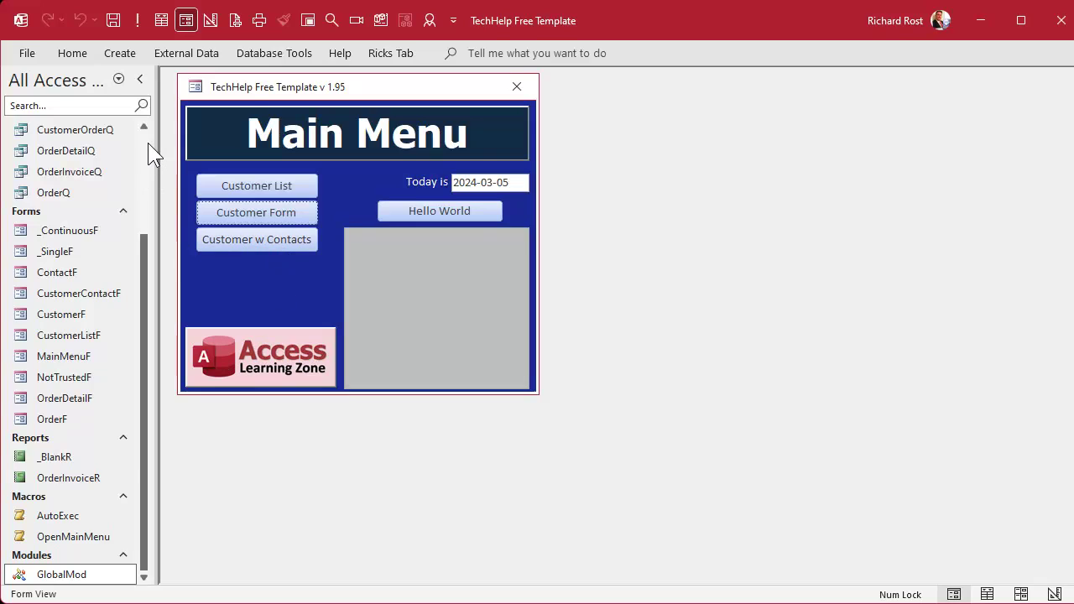
# Step: Create a new table in design view with an AutoNumber field named ID
pyautogui.scroll(3, 148, 143)
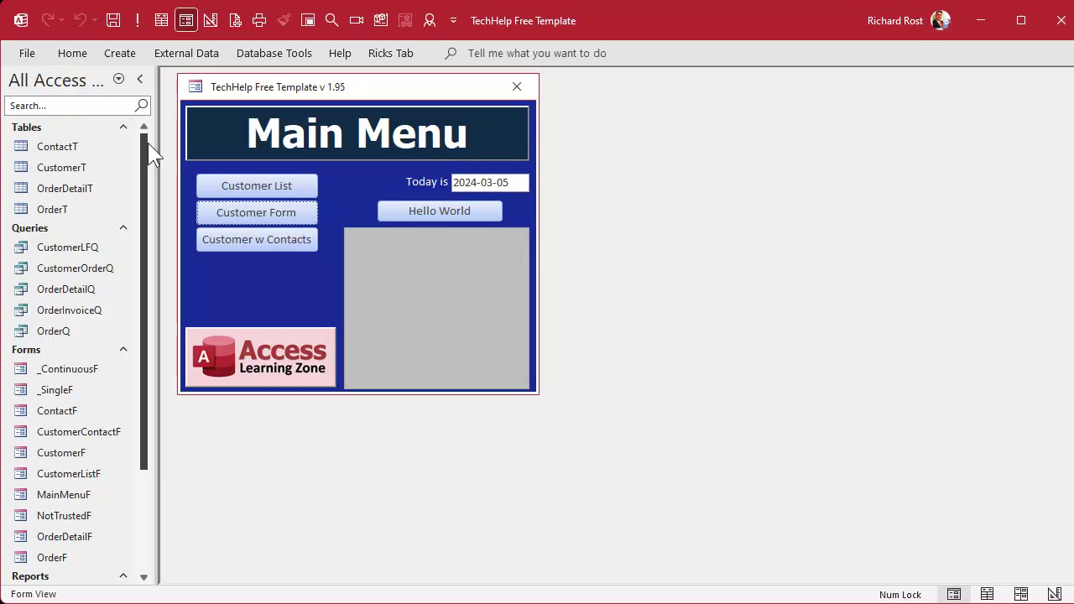
pyautogui.click(122, 54)
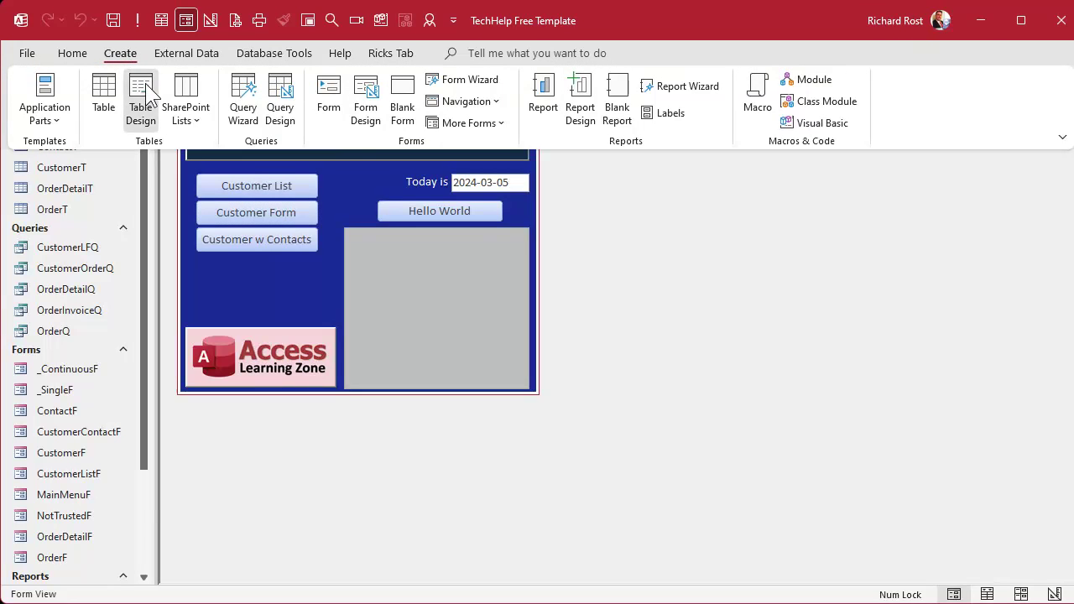
pyautogui.click(146, 87)
pyautogui.moveTo(252, 117); pyautogui.dragTo(257, 93)
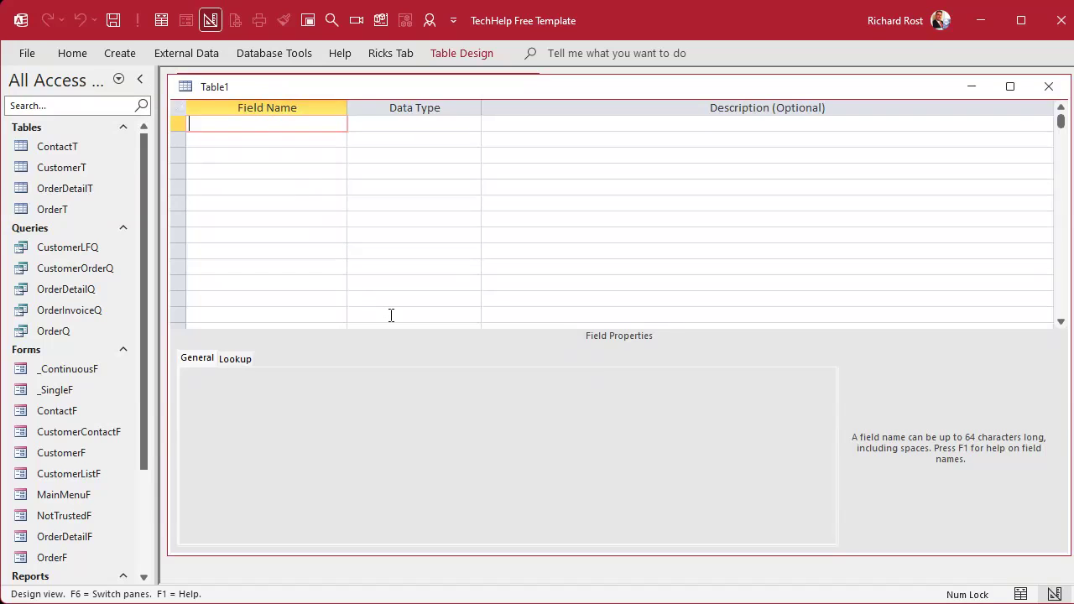
pyautogui.write('ID')
pyautogui.press('Tab')
pyautogui.write('a')
pyautogui.press('Tab')
pyautogui.press('Tab')
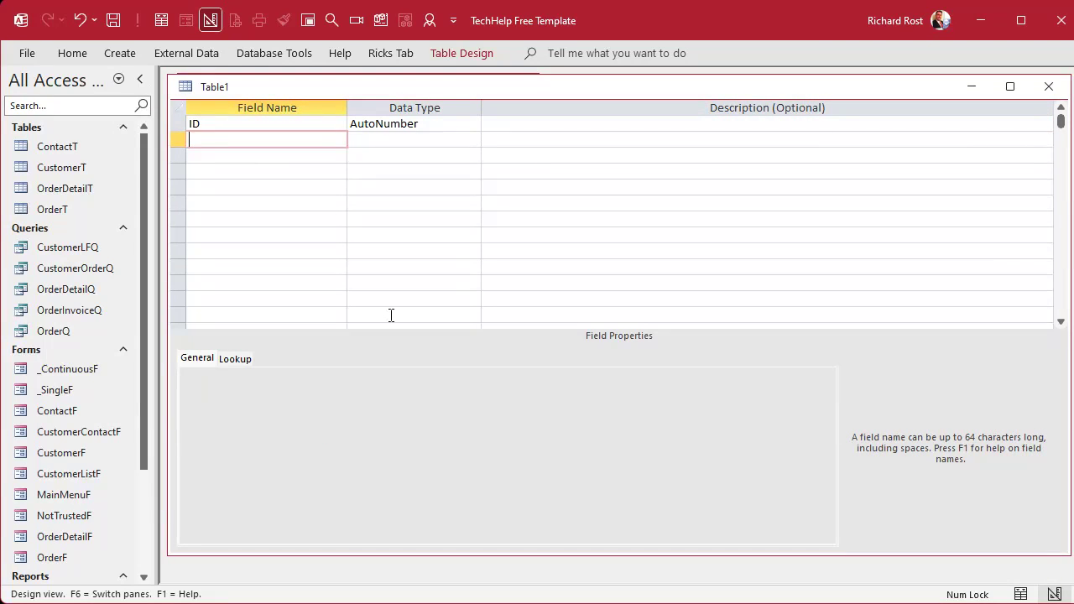
# Step: Add a Short Text field named RibbonName and a Long Text field named RibbonXML to the table
pyautogui.write('RibbonName')
pyautogui.press('Tab')
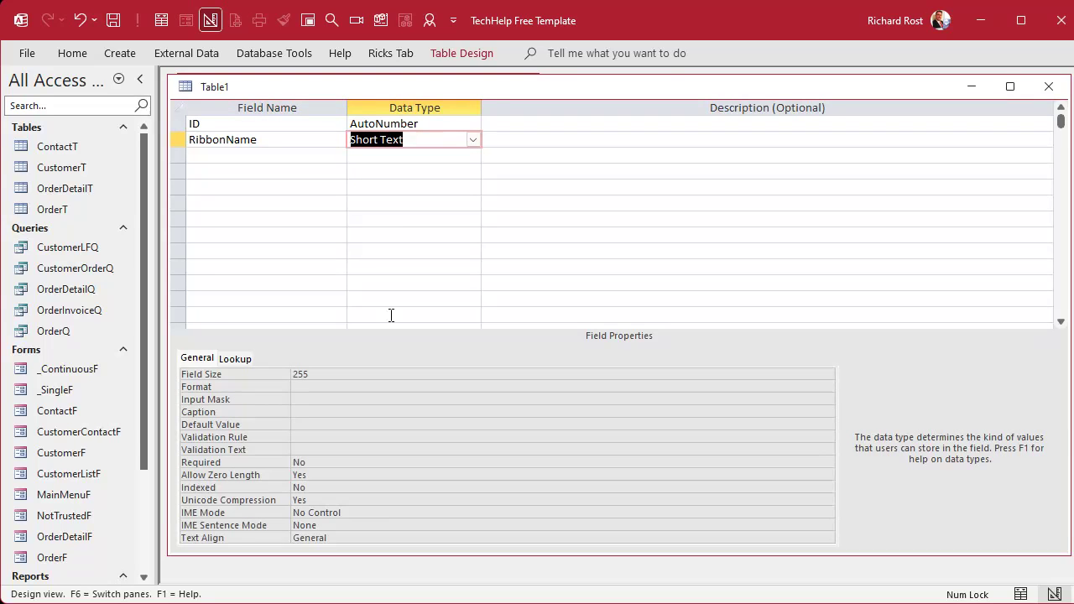
pyautogui.press('Tab')
pyautogui.press('Tab')
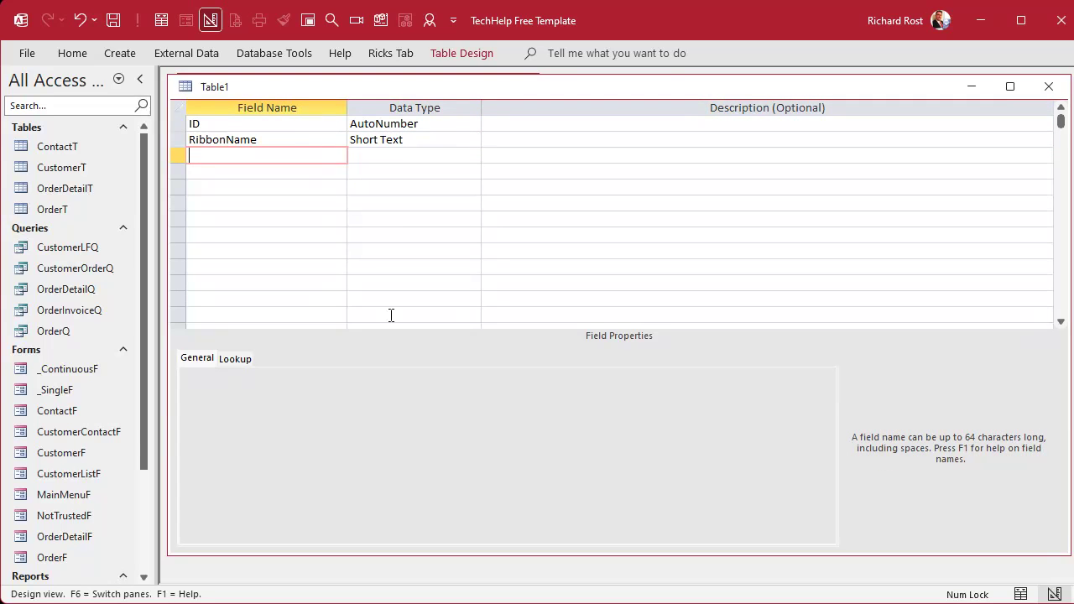
pyautogui.write('RibbonXML')
pyautogui.press('Tab')
pyautogui.write('l')
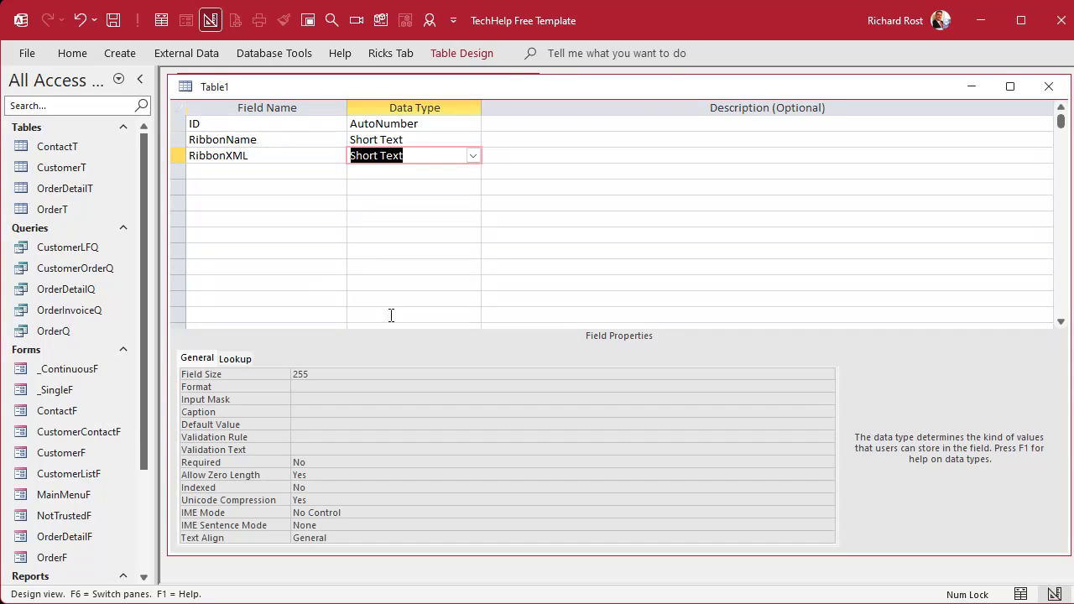
pyautogui.press('Tab')
pyautogui.press('Tab')
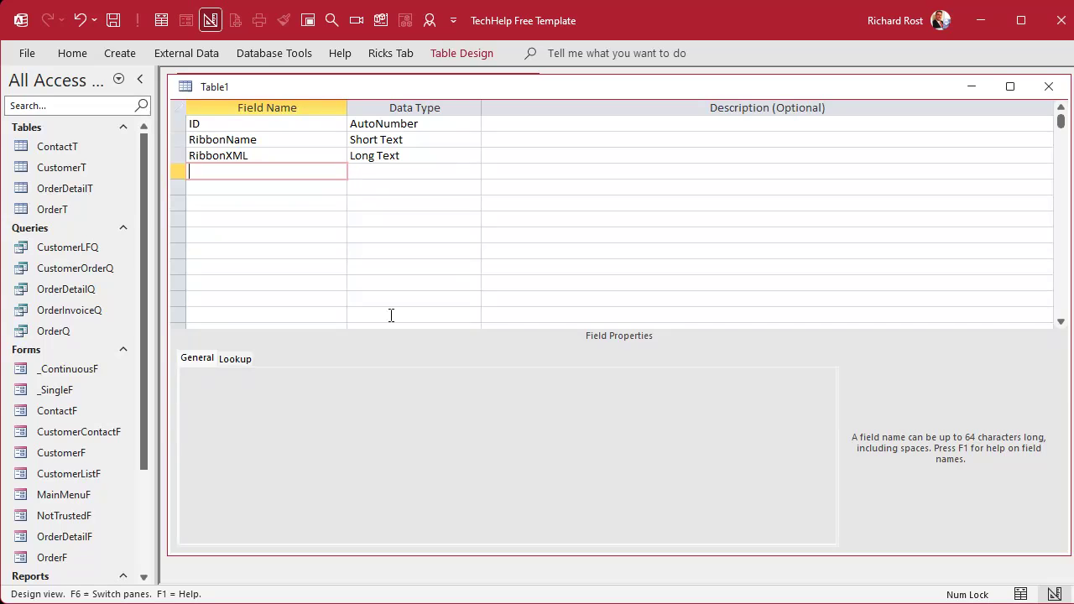
# Step: Save the table as USysRibbons and let a primary key be created
pyautogui.hotkey('ctrl', 's')
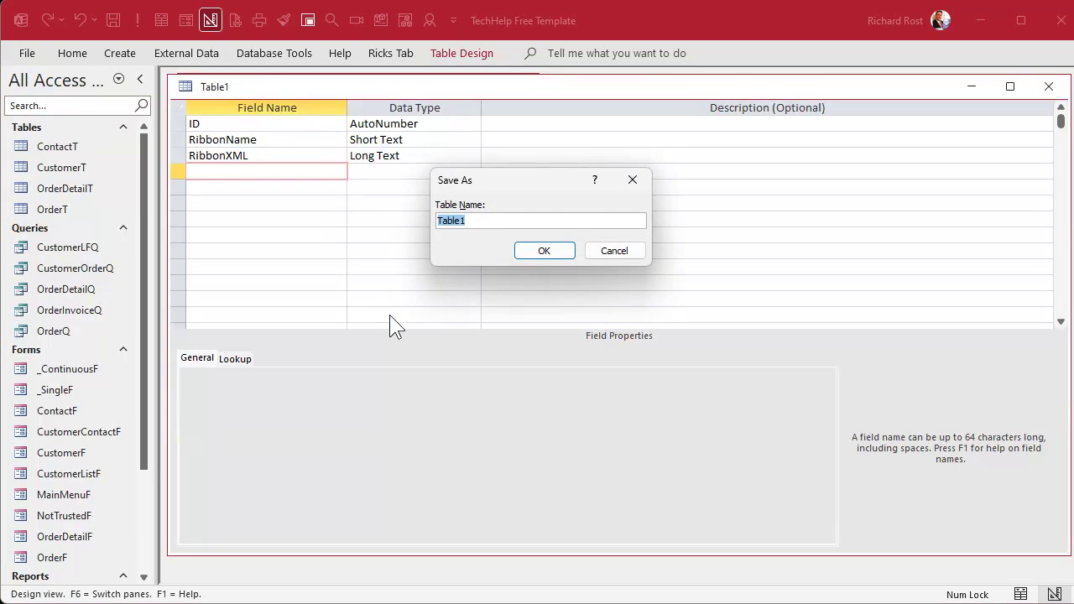
pyautogui.write('UsysRibbons')
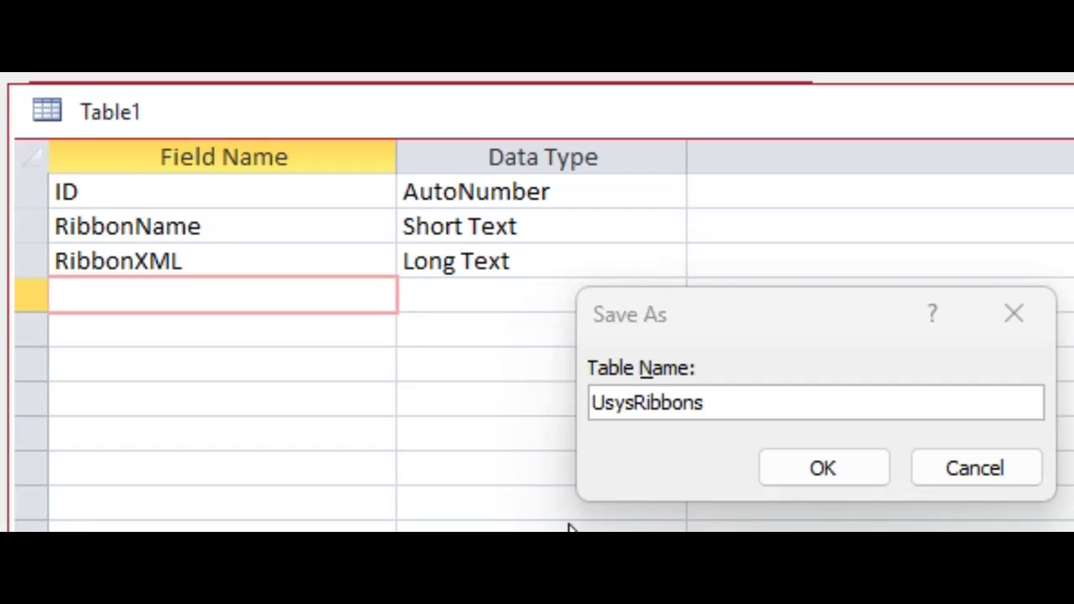
pyautogui.click(617, 403)
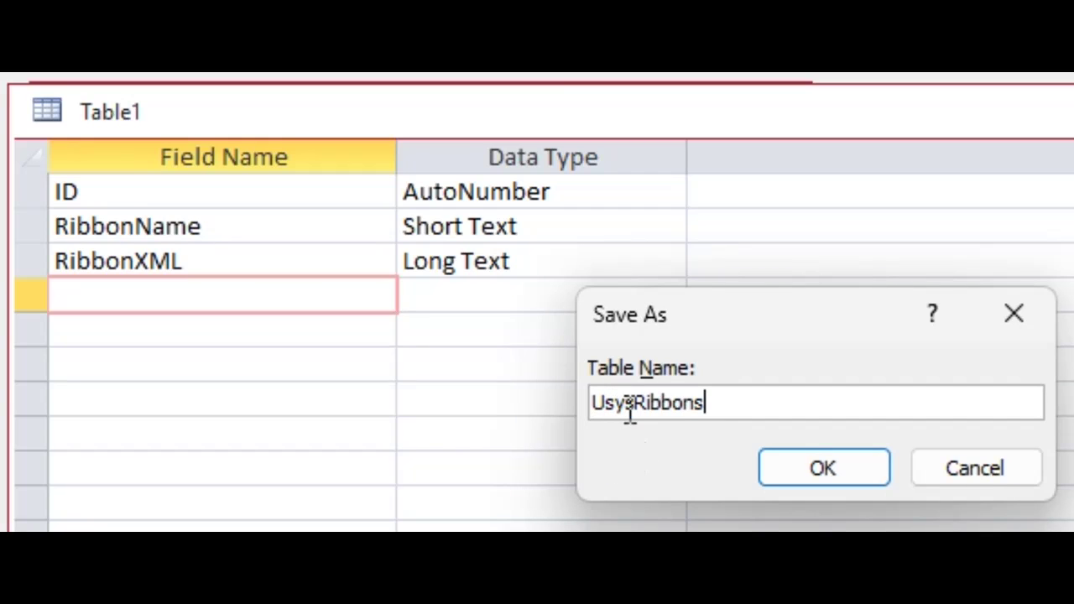
pyautogui.moveTo(611, 403); pyautogui.dragTo(601, 403)
pyautogui.write('S')
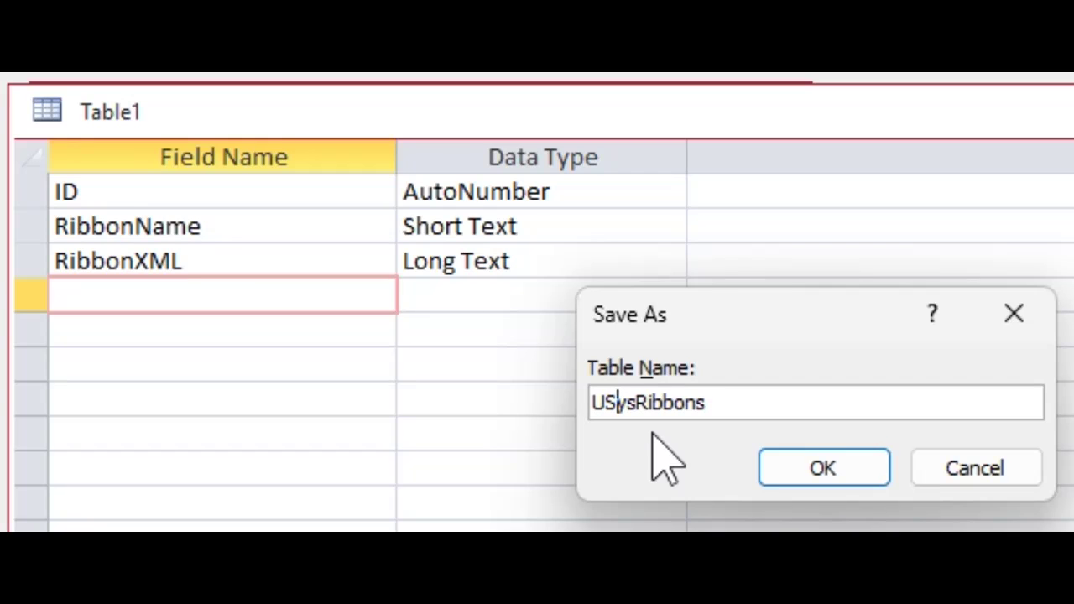
pyautogui.click(793, 467)
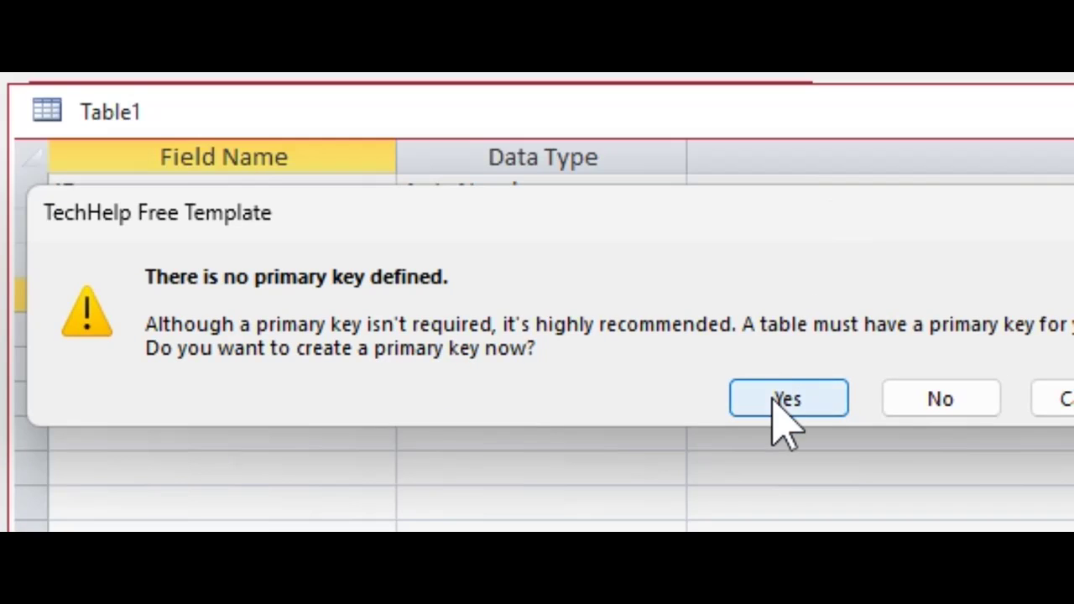
pyautogui.click(776, 402)
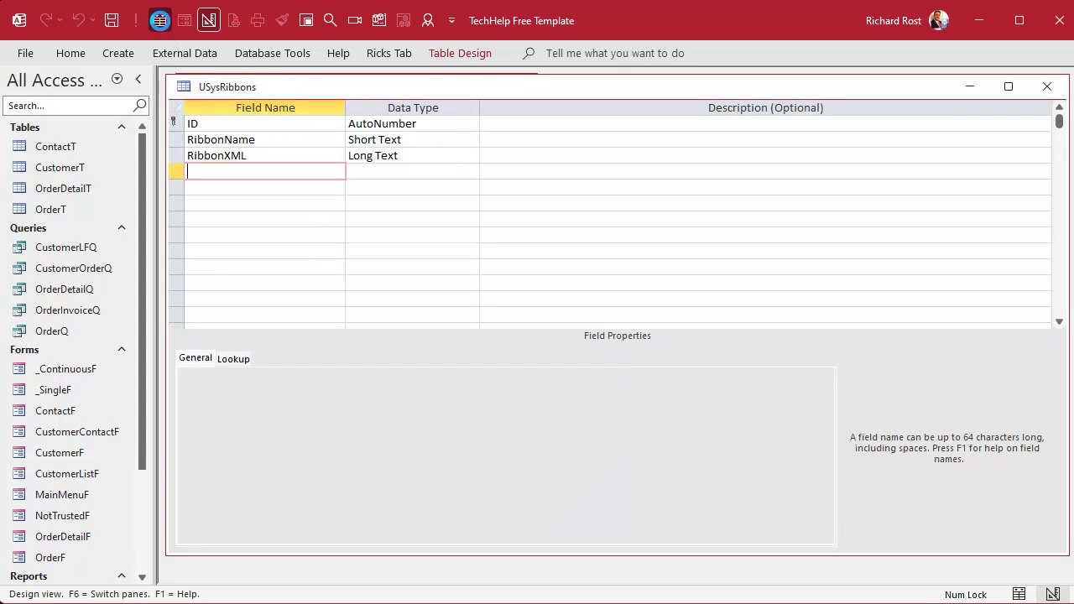
# Step: Switch USysRibbons to its datasheet, widen the RibbonName and RibbonXML columns, and make the rows much taller
pyautogui.click(159, 21)
pyautogui.moveTo(345, 109); pyautogui.dragTo(387, 109)
pyautogui.moveTo(470, 109); pyautogui.dragTo(936, 110)
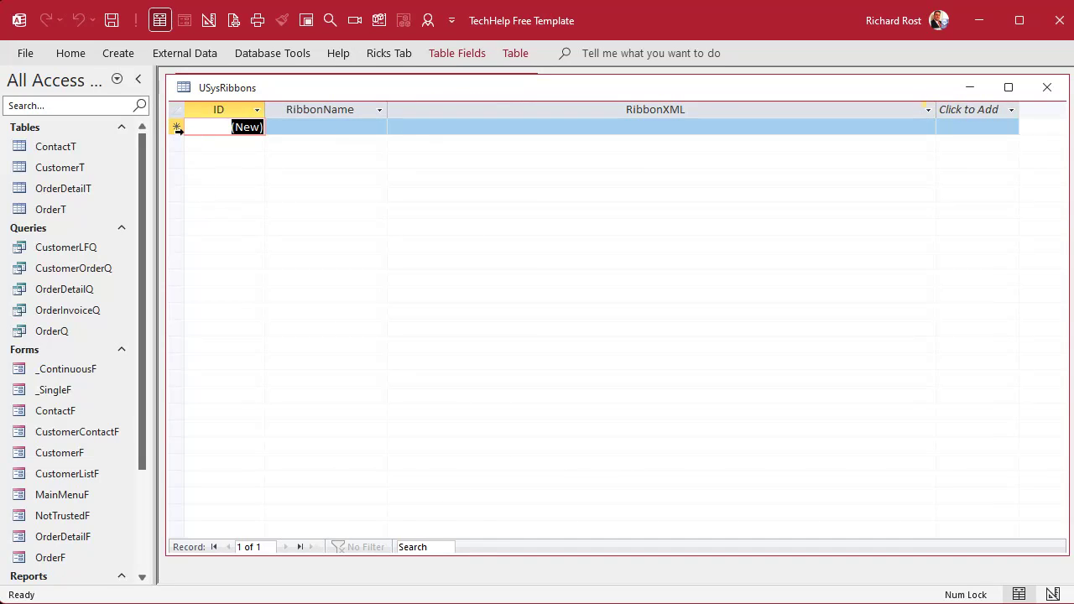
pyautogui.click(177, 127)
pyautogui.click(381, 132)
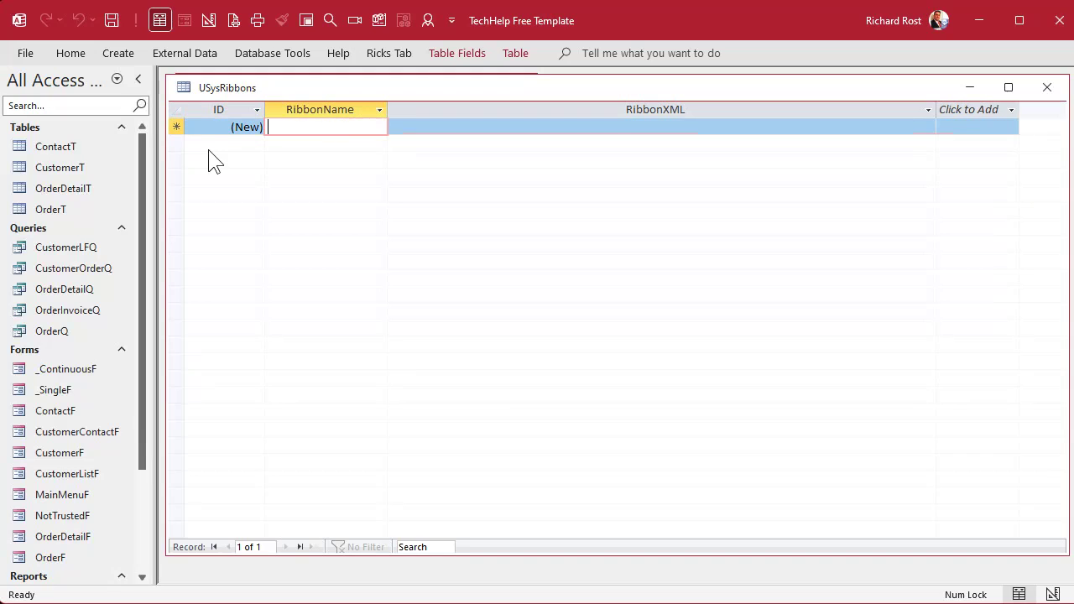
pyautogui.moveTo(177, 132); pyautogui.dragTo(166, 272)
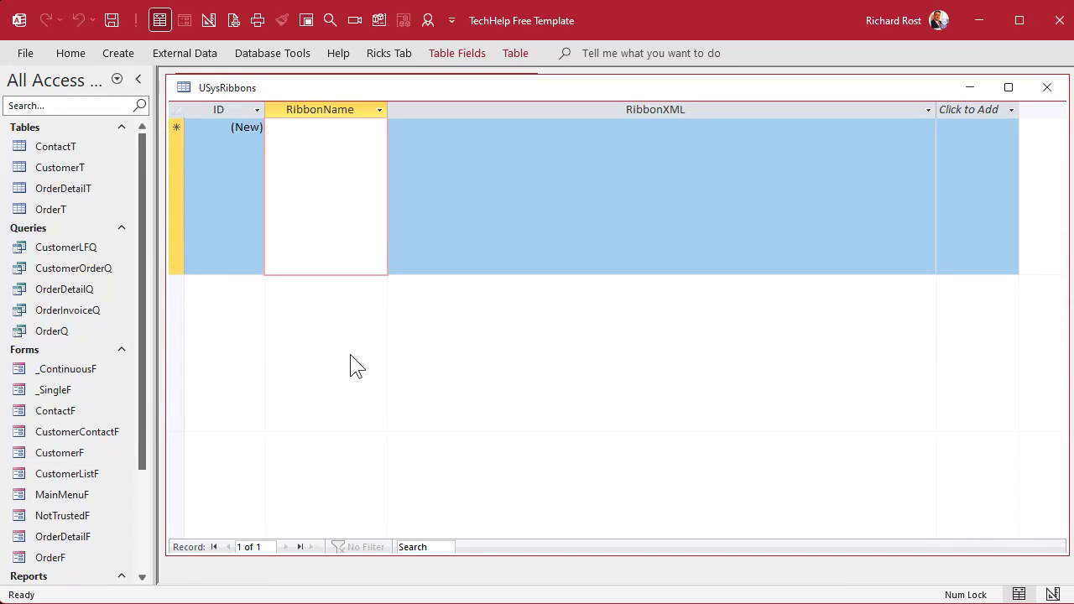
# Step: Add a record with PrintPreview as its RibbonName
pyautogui.write('PrintPrev')
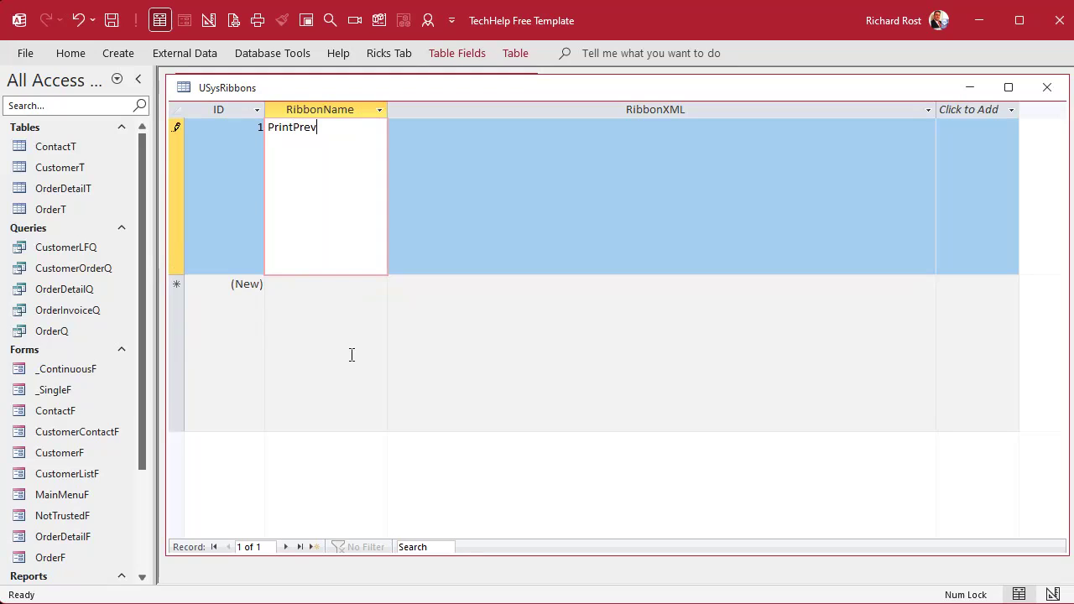
pyautogui.write('iew')
pyautogui.press('Tab')
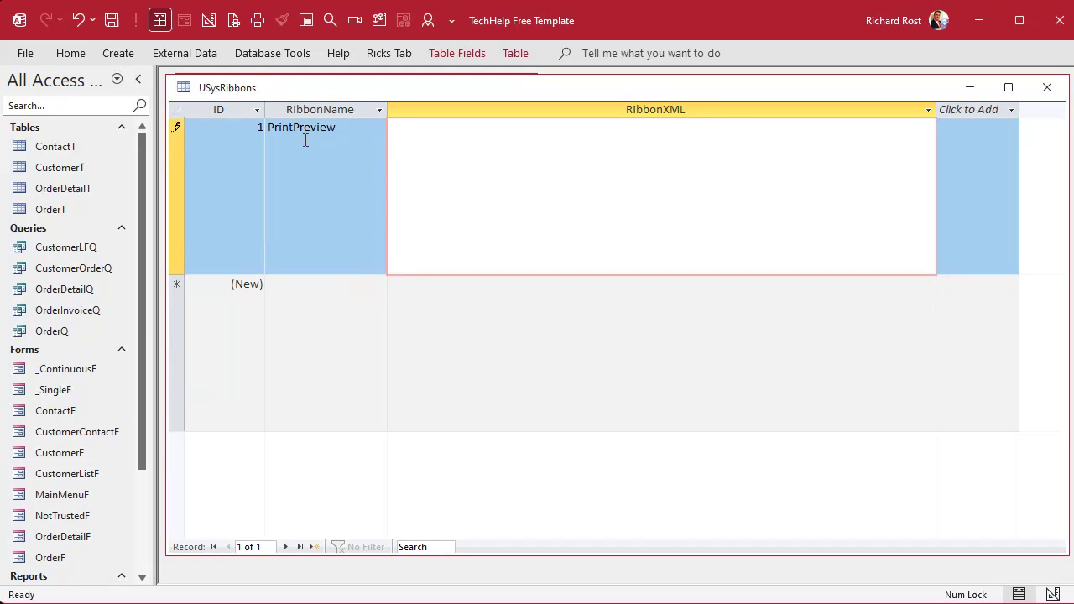
pyautogui.write('<customUI xmlns="http://schemas.microsoft.com/office/2009/07/customui">   <ribbon startFromScratch="true">   </ribbon> </customUI>')
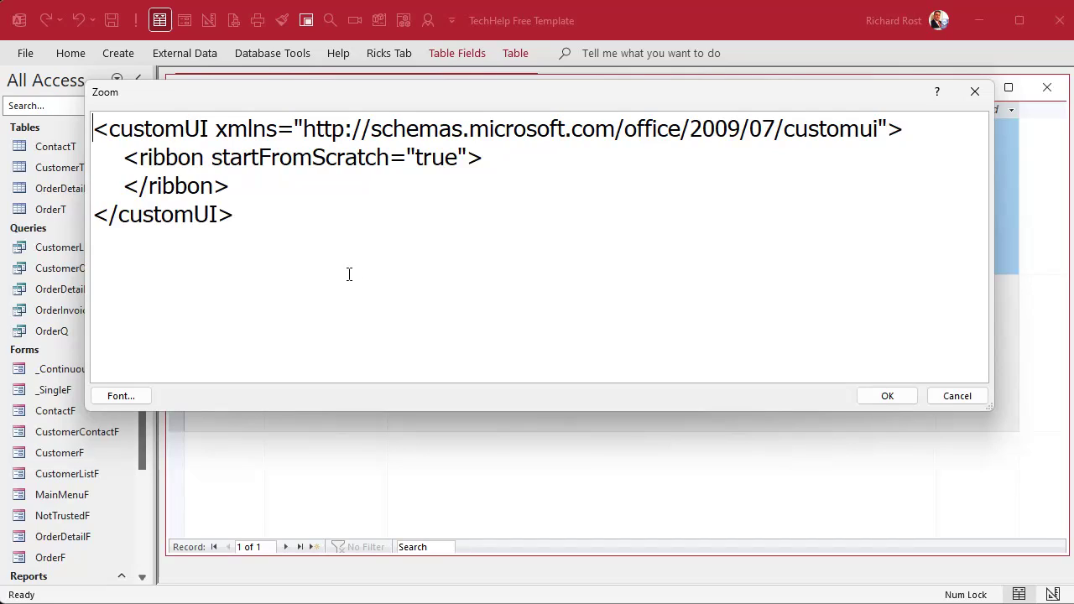
pyautogui.moveTo(94, 130); pyautogui.dragTo(936, 107)
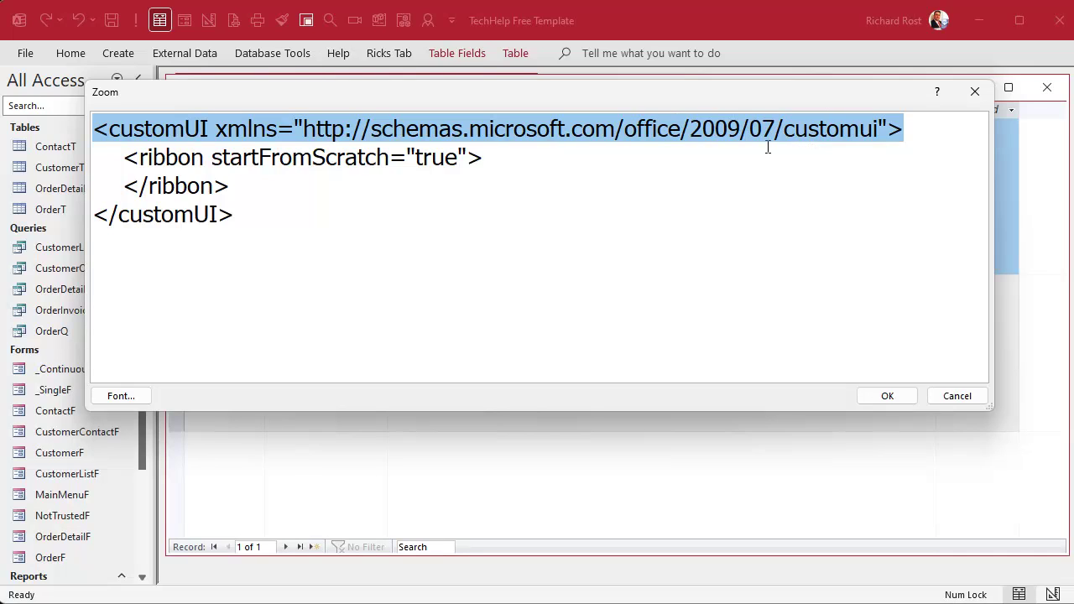
pyautogui.click(164, 180)
pyautogui.moveTo(125, 159); pyautogui.dragTo(481, 164)
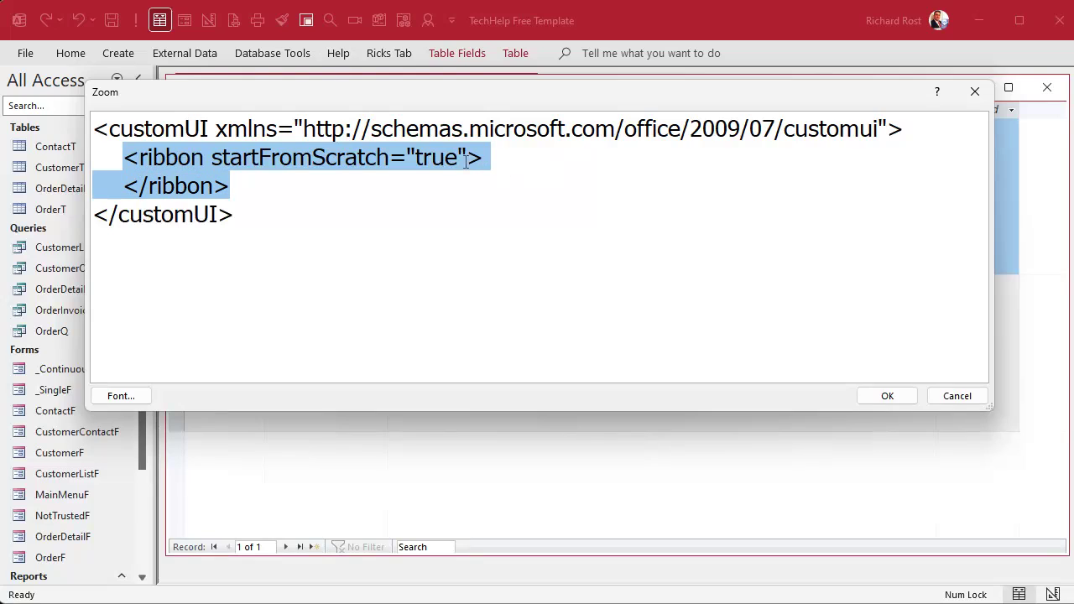
pyautogui.click(186, 188)
pyautogui.click(126, 181)
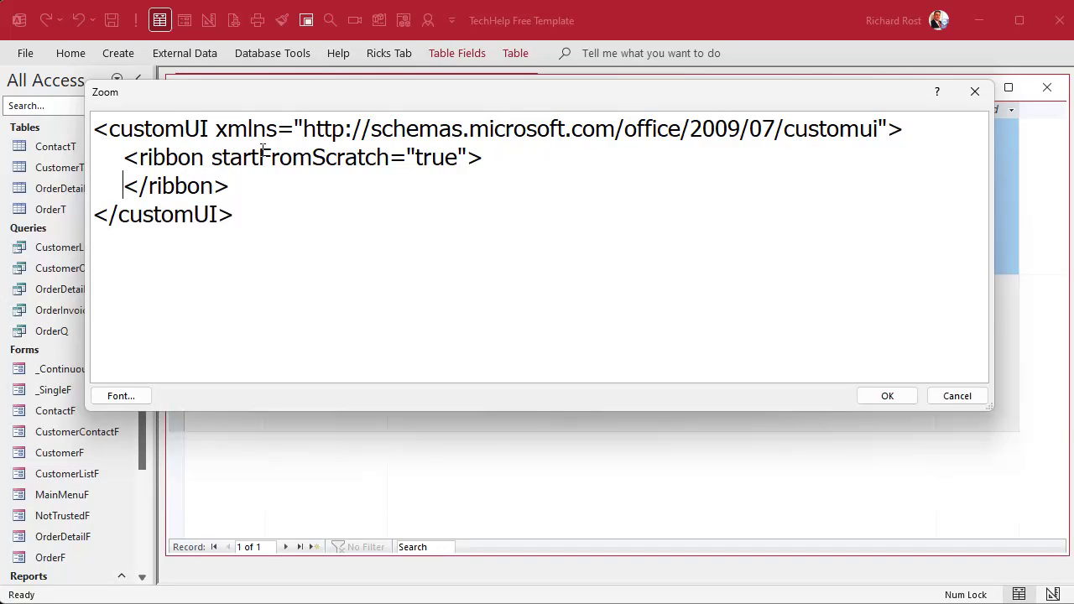
pyautogui.moveTo(213, 158); pyautogui.dragTo(475, 158)
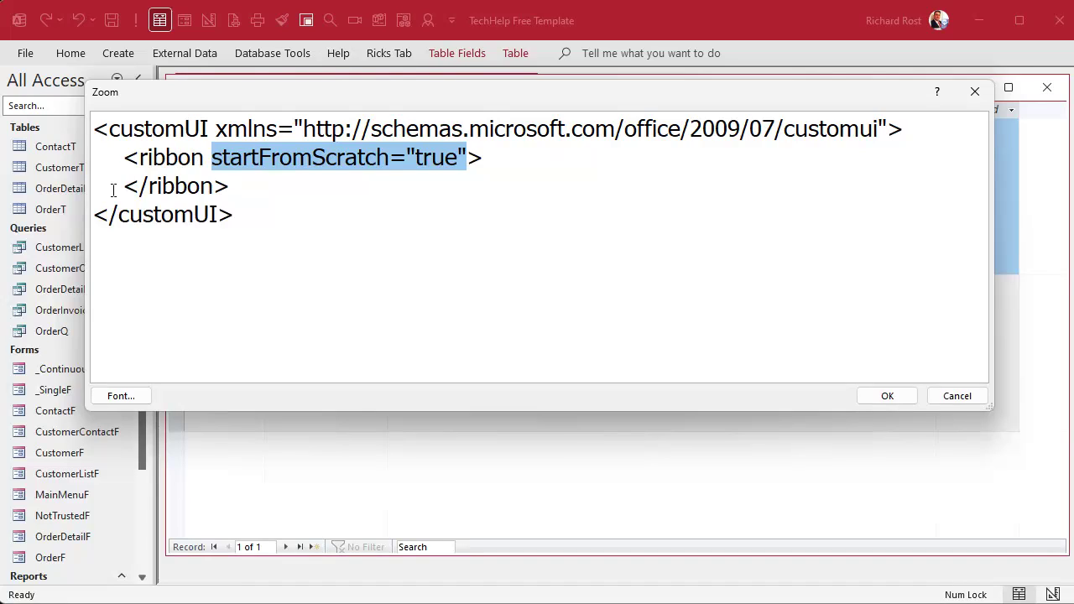
pyautogui.click(910, 394)
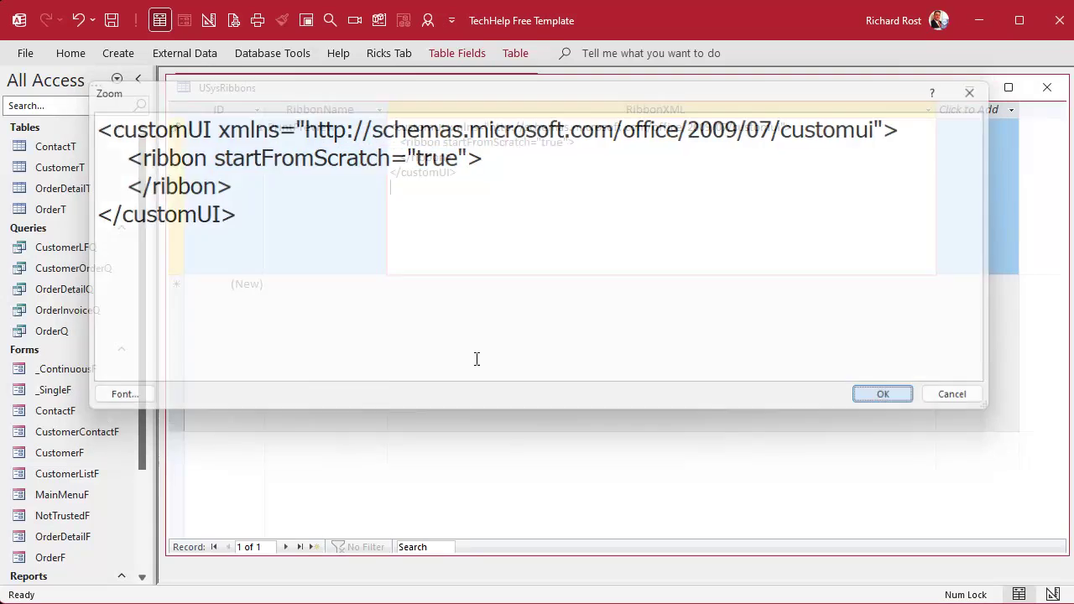
# Step: Commit the PrintPreview record, close USysRibbons, and restart the database so the custom ribbon loads
pyautogui.click(485, 340)
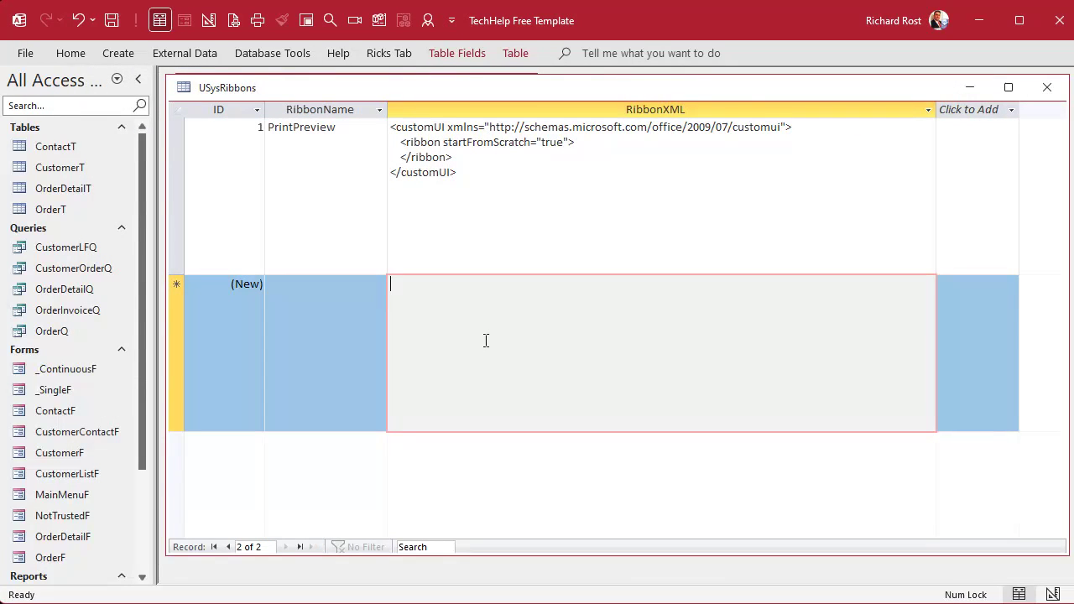
pyautogui.click(1045, 87)
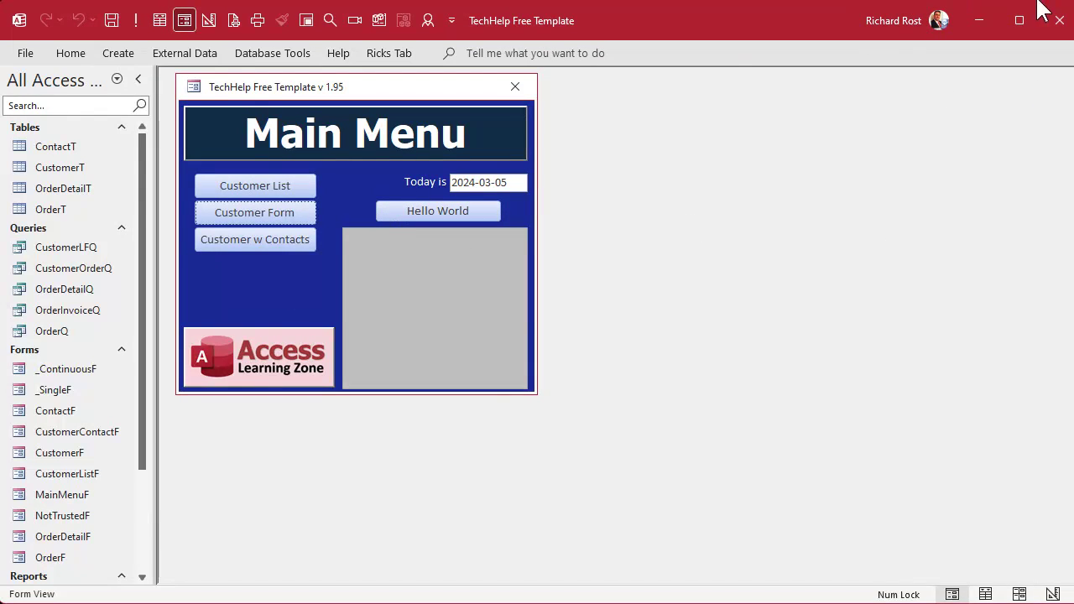
pyautogui.click(1059, 22)
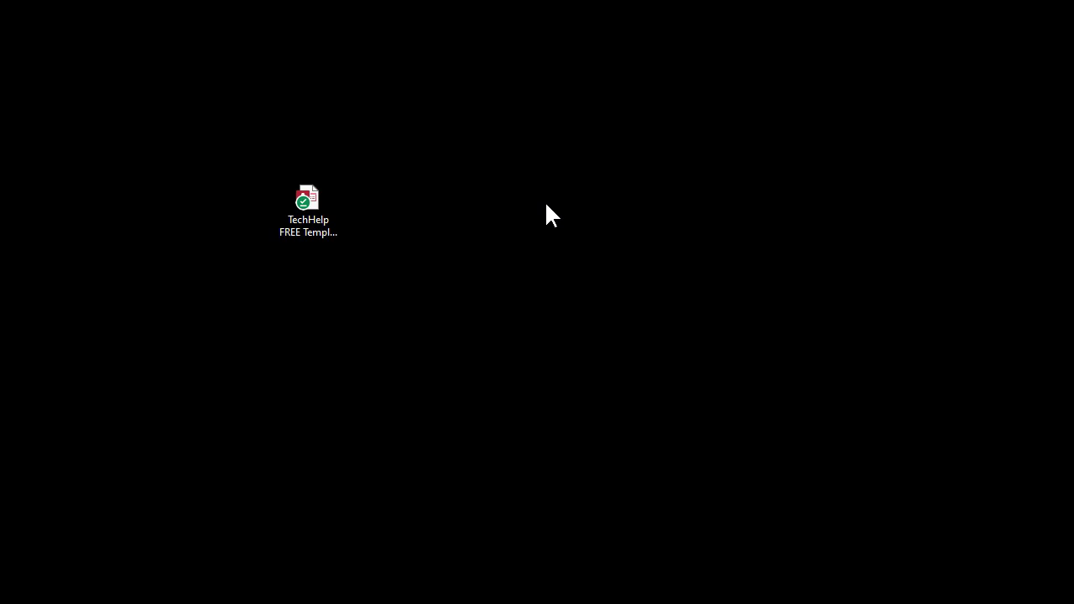
pyautogui.doubleClick(296, 208)
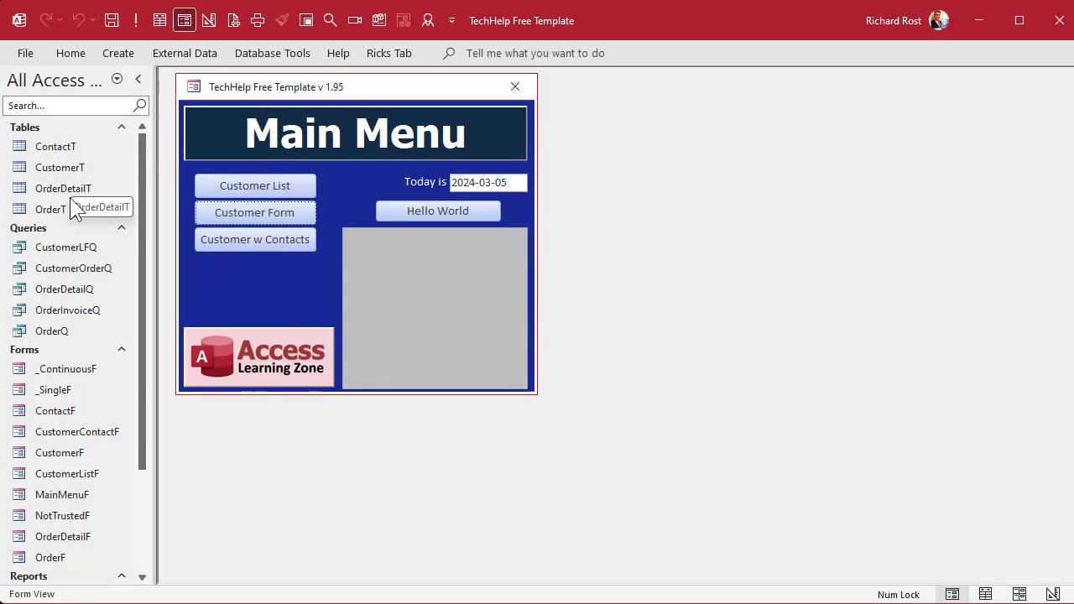
# Step: Show system objects in the navigation pane and open USysRibbons to check its PrintPreview record
pyautogui.rightClick(47, 82)
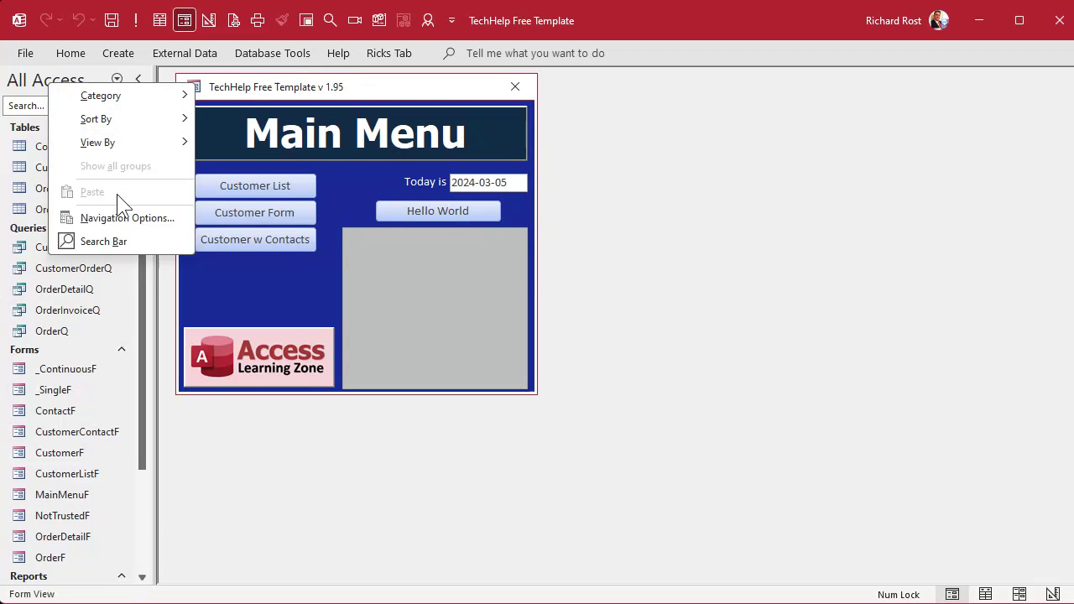
pyautogui.click(124, 217)
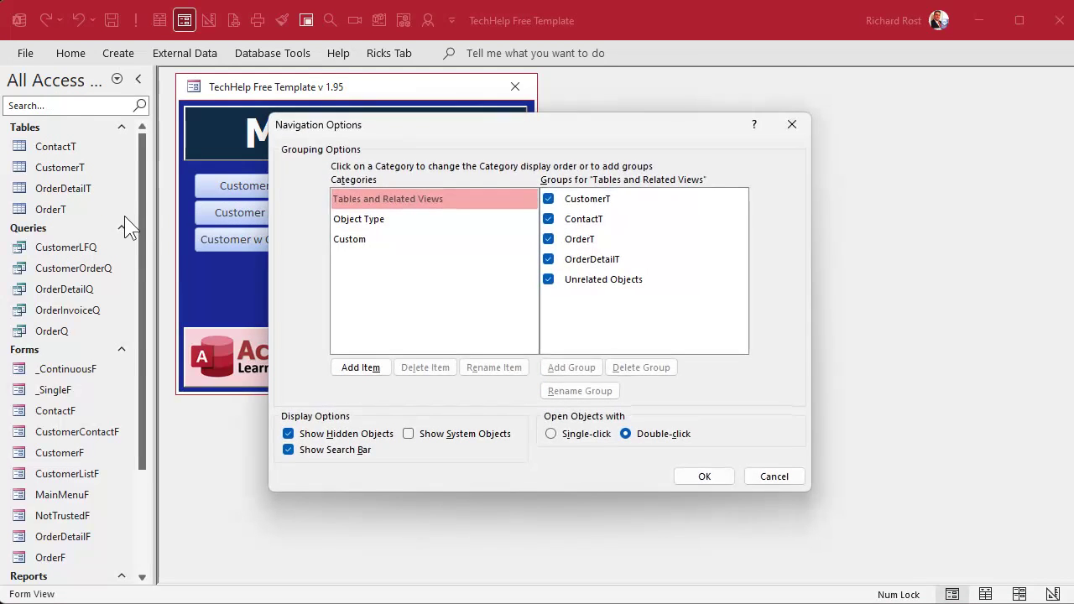
pyautogui.click(409, 433)
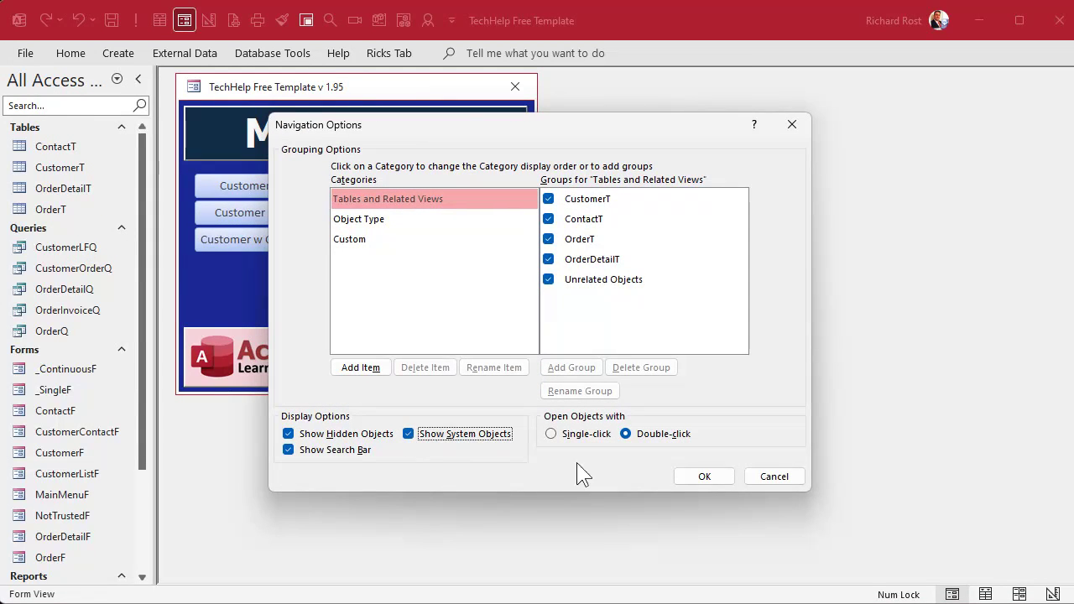
pyautogui.click(723, 479)
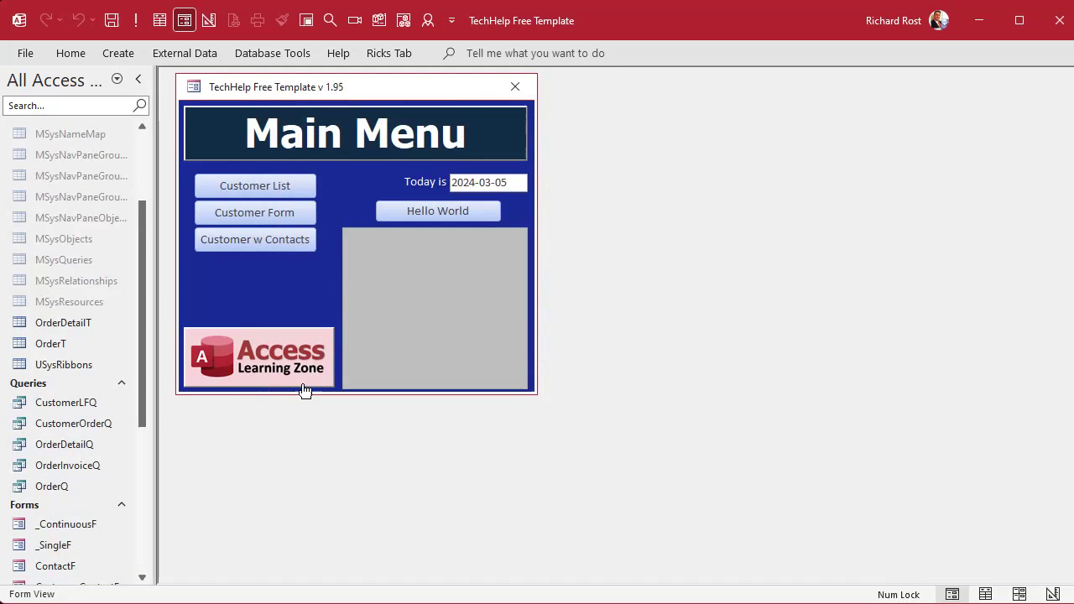
pyautogui.scroll(3, 83, 236)
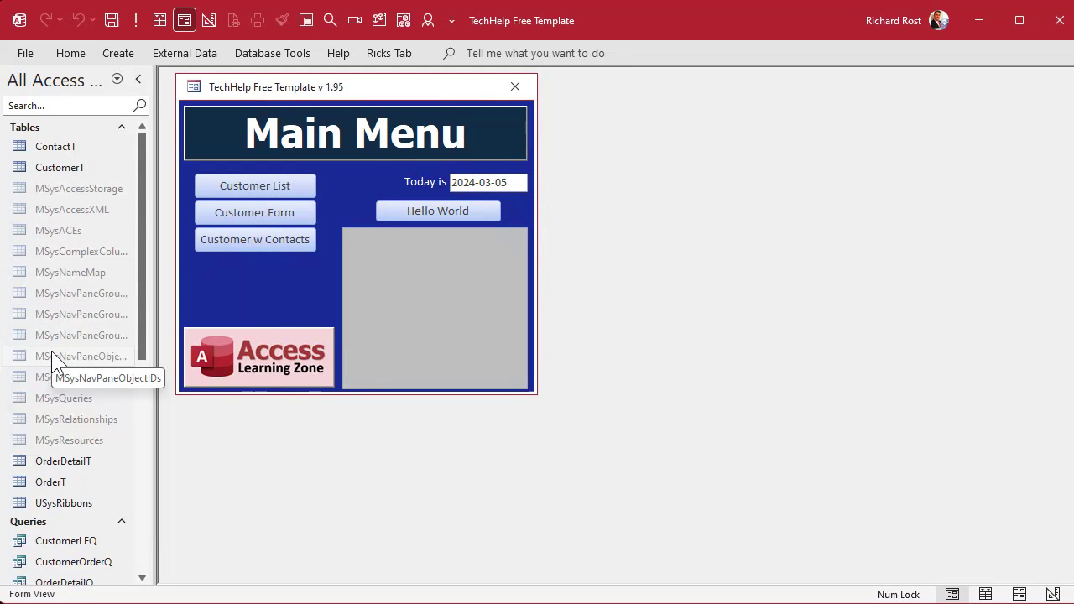
pyautogui.click(54, 503)
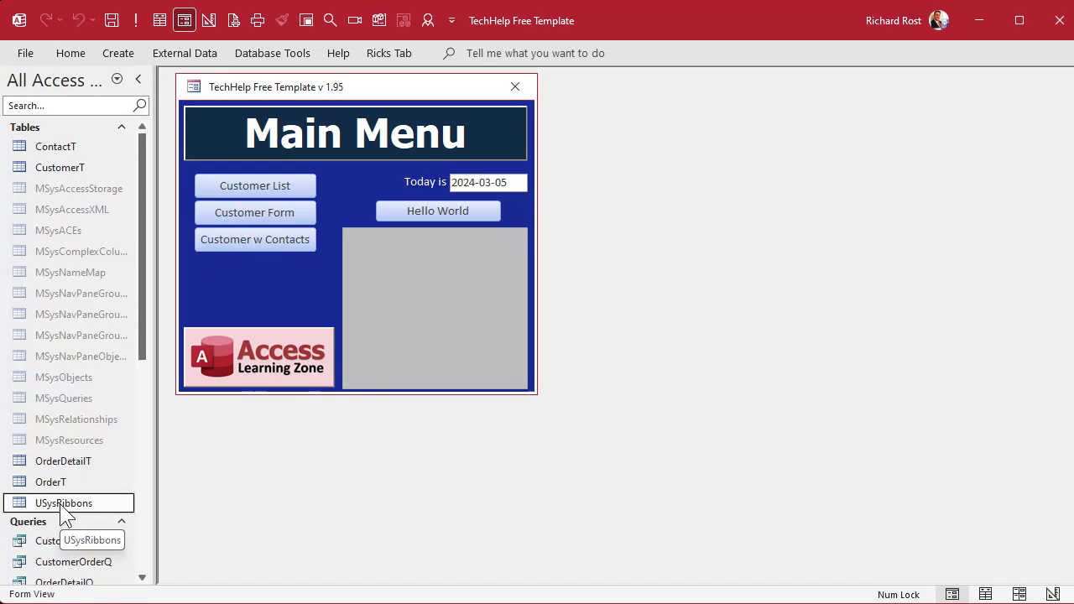
pyautogui.doubleClick(63, 503)
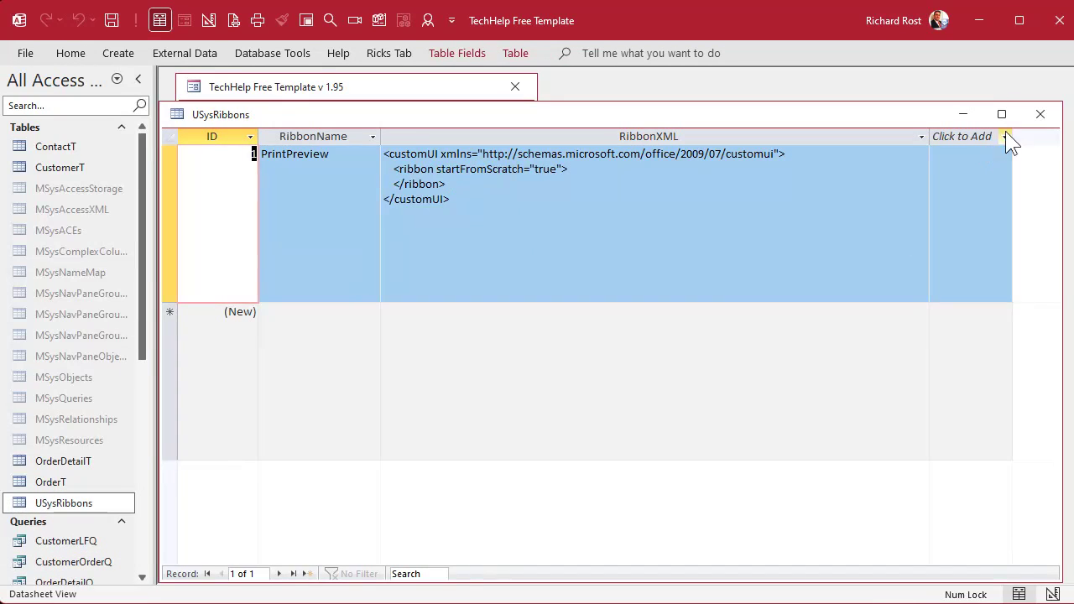
pyautogui.click(1041, 114)
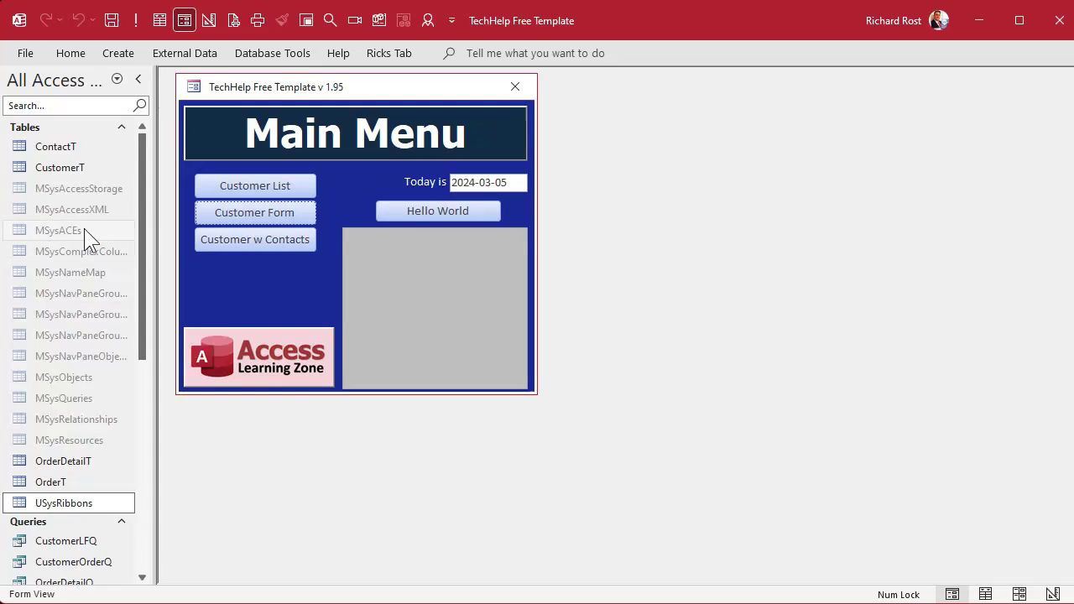
# Step: Turn off the display of system objects in the navigation pane
pyautogui.rightClick(65, 79)
pyautogui.click(138, 214)
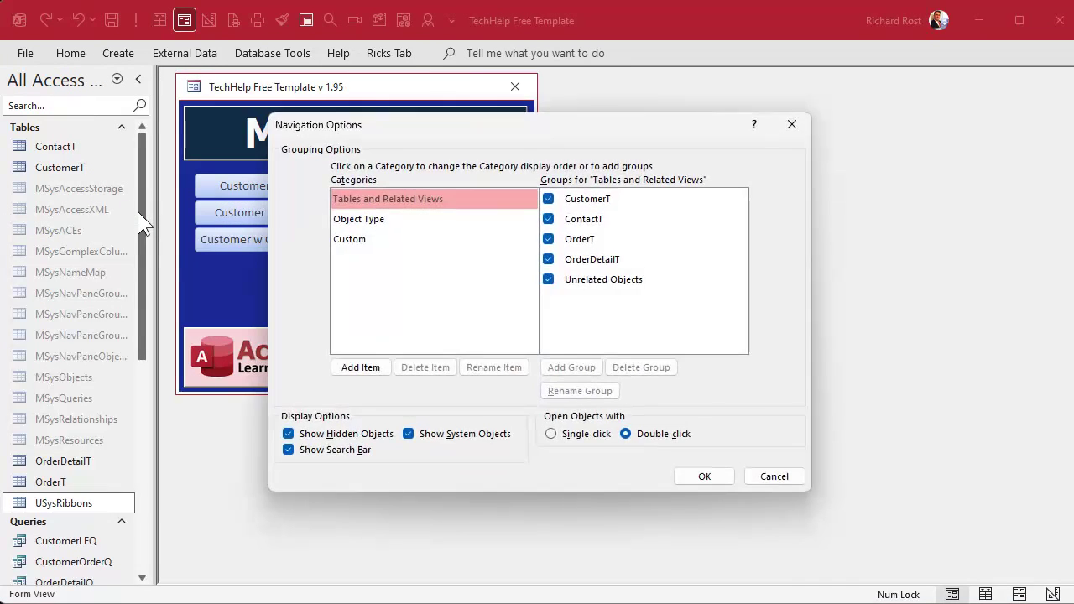
pyautogui.click(435, 440)
pyautogui.click(722, 477)
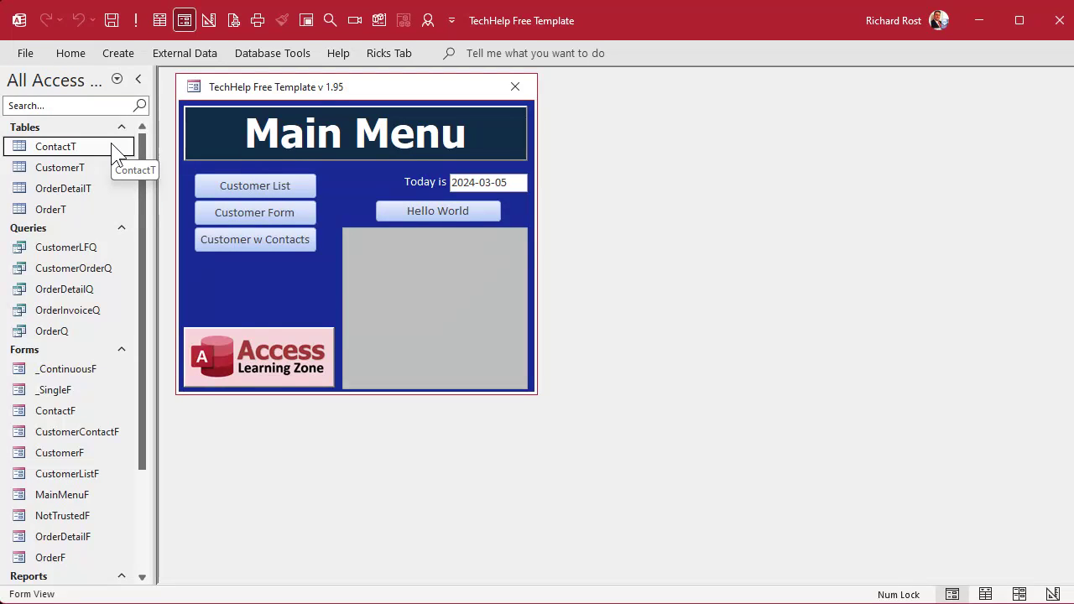
# Step: Preview the invoice for the first customer's Starship Parts order to check the ribbon, and close the preview
pyautogui.click(245, 214)
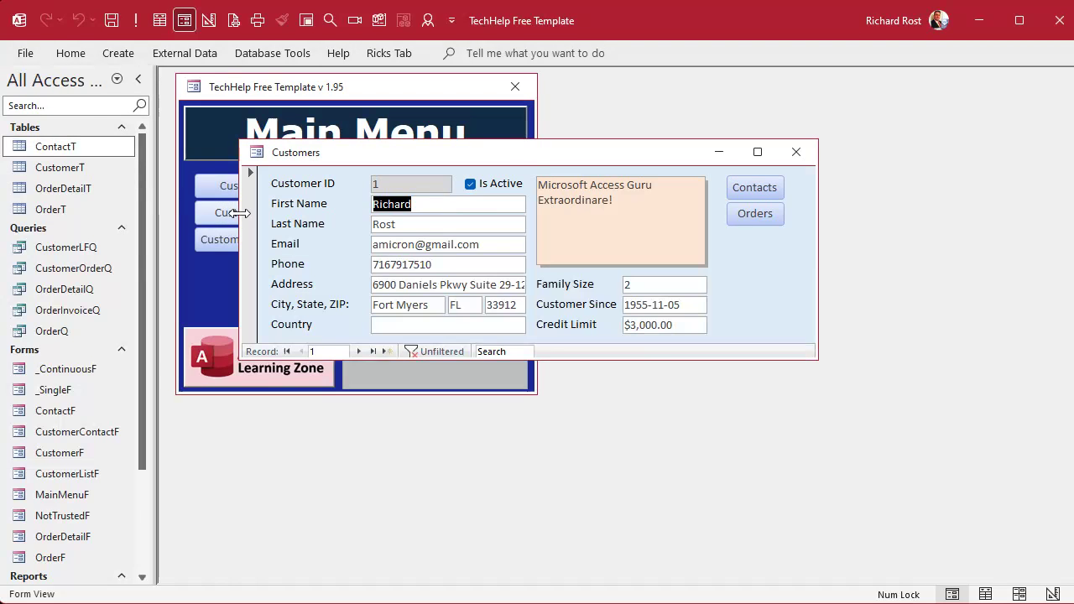
pyautogui.click(732, 212)
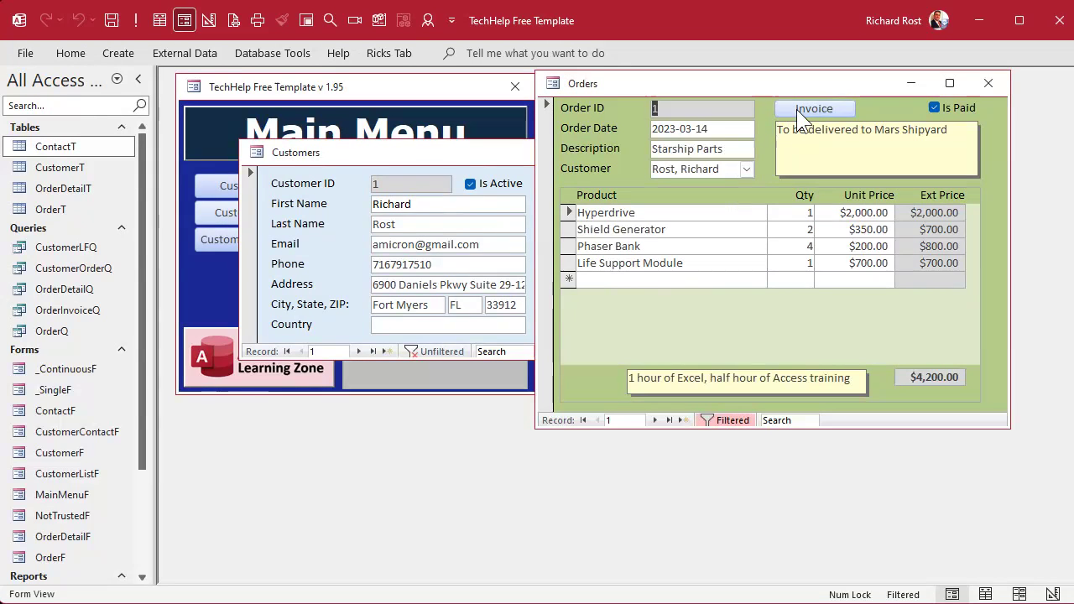
pyautogui.click(797, 108)
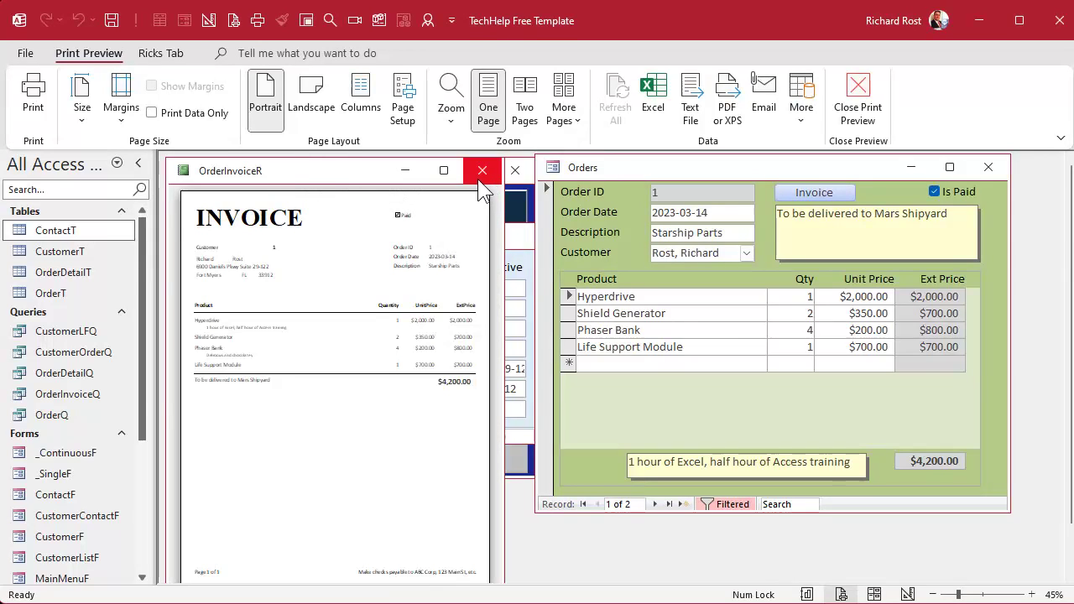
pyautogui.click(483, 174)
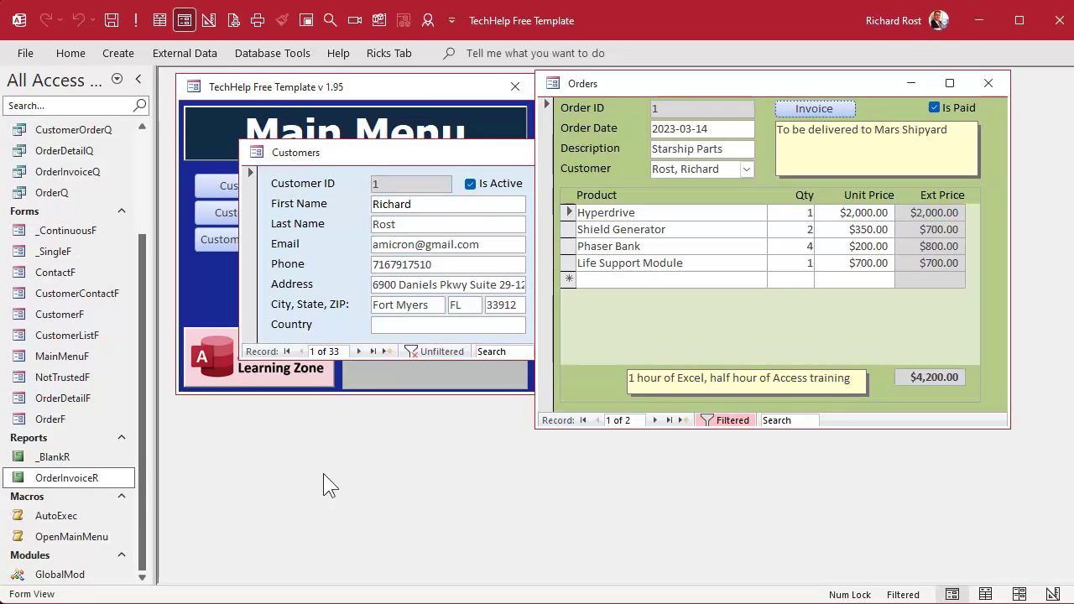
# Step: In the design of the OrderInvoiceR report, set the report's Ribbon Name to PrintPreview and close the report
pyautogui.rightClick(78, 480)
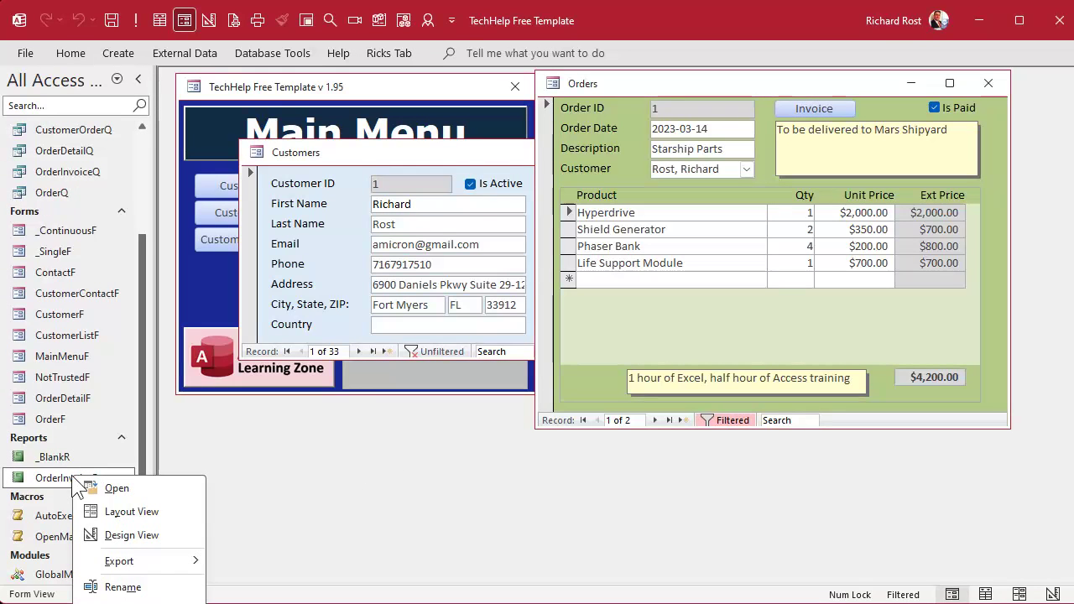
pyautogui.click(124, 534)
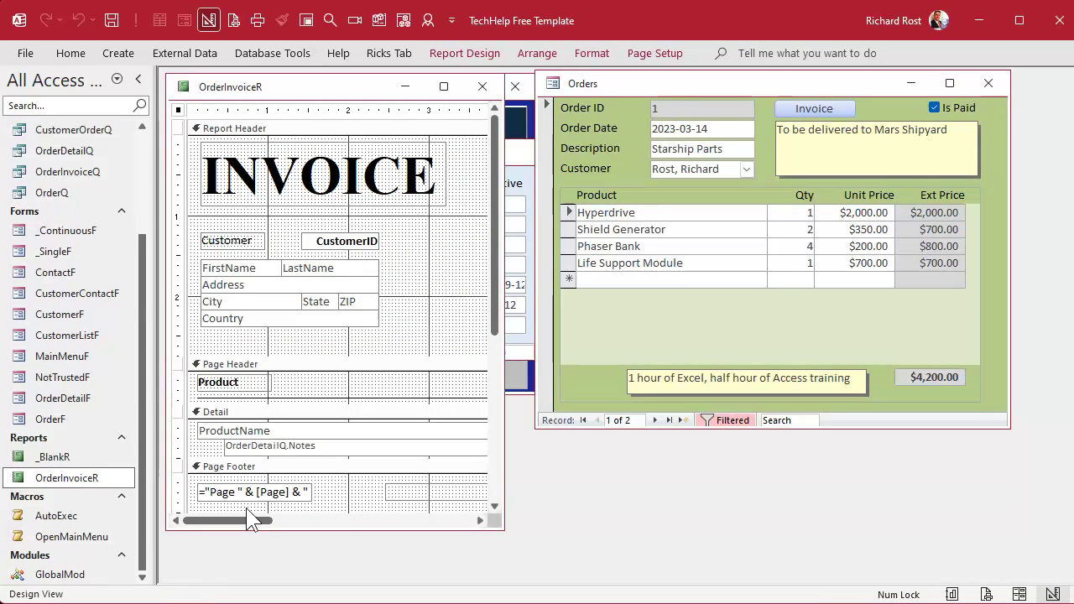
pyautogui.doubleClick(179, 112)
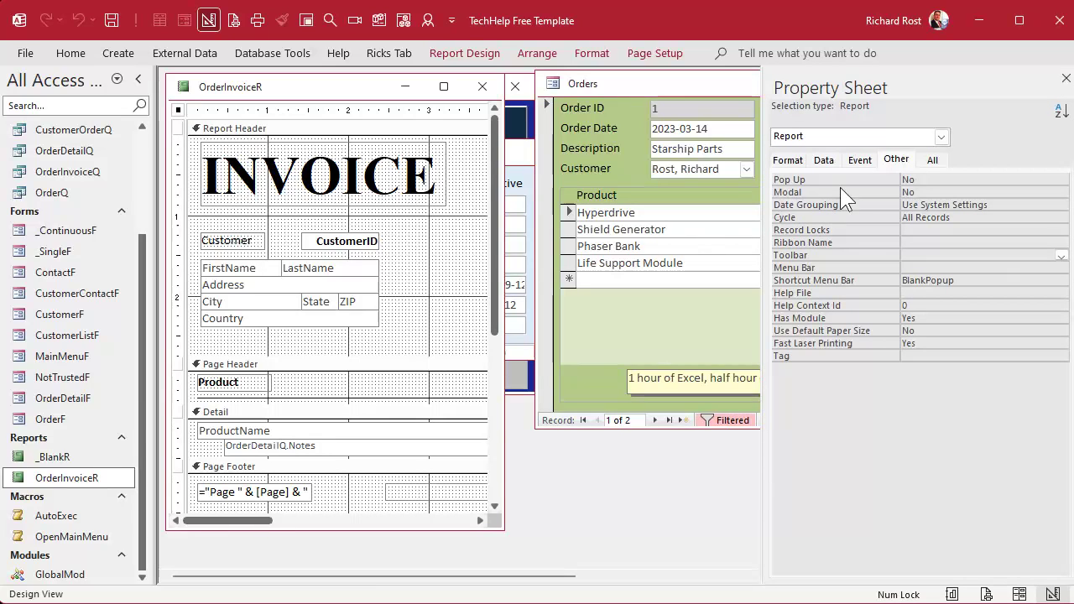
pyautogui.click(896, 160)
pyautogui.click(911, 245)
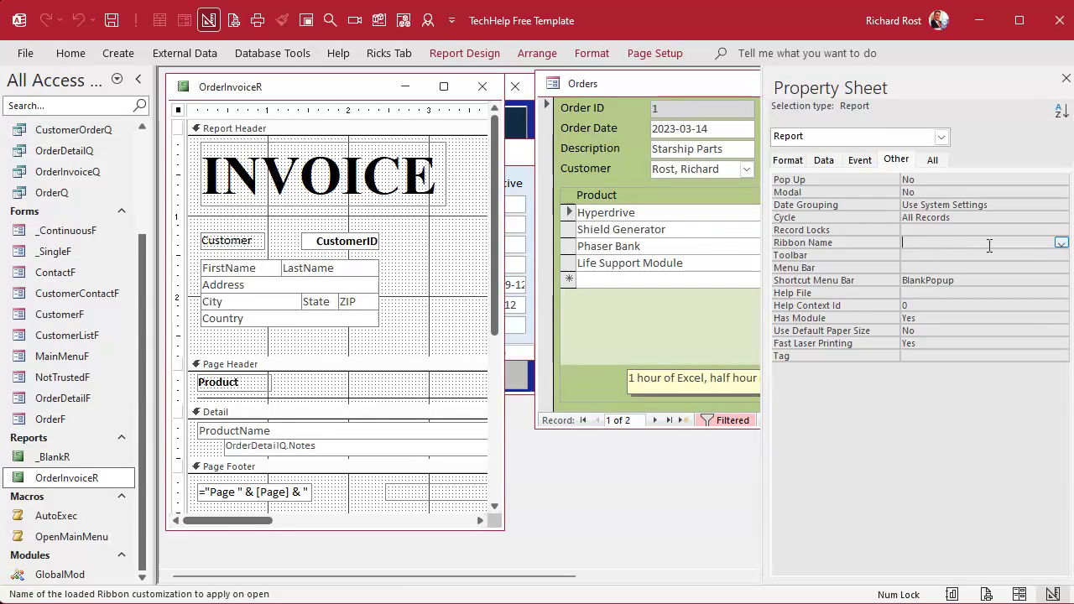
pyautogui.click(1062, 243)
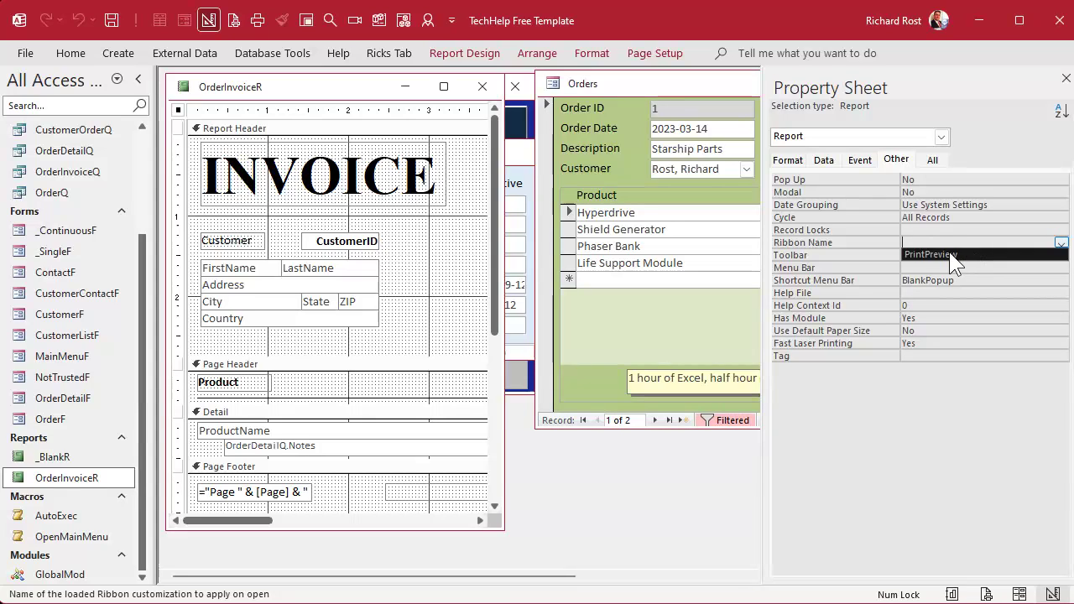
pyautogui.click(951, 255)
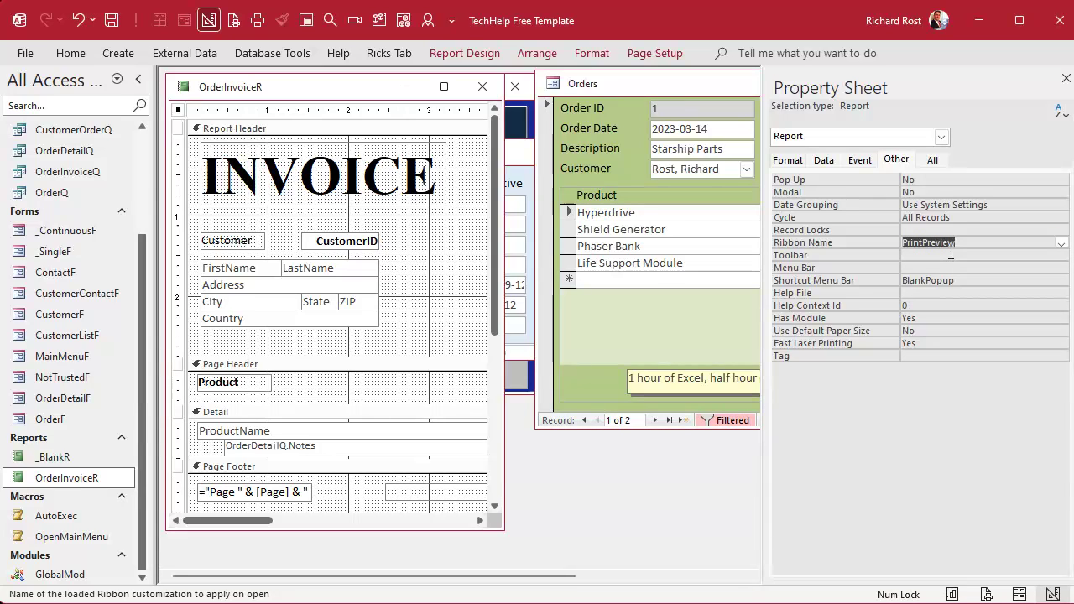
pyautogui.click(1066, 77)
pyautogui.click(483, 86)
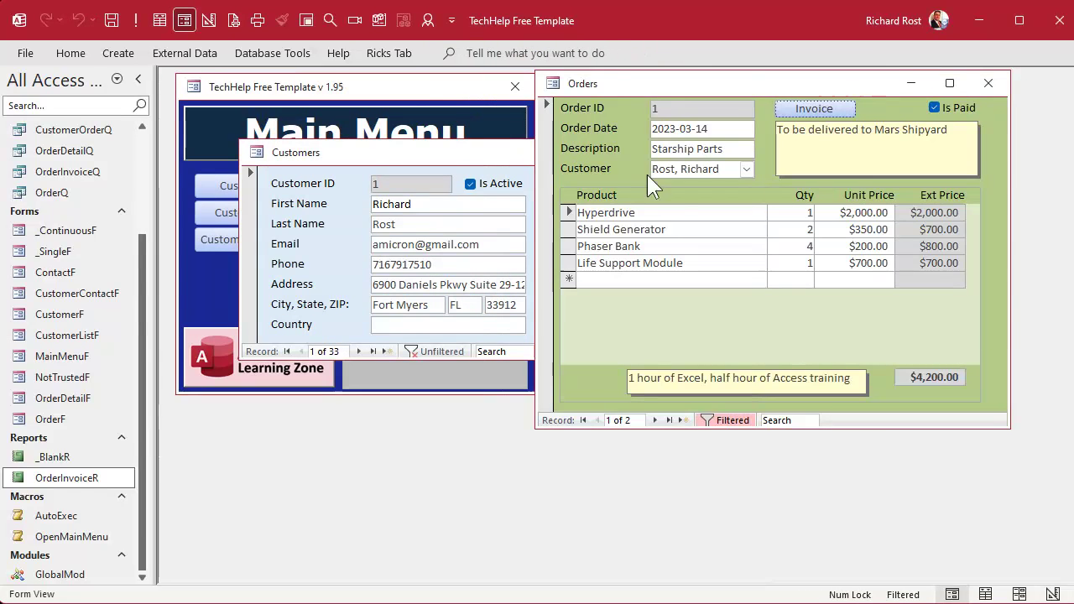
# Step: Reopen the customer's orders and preview the Starship Parts invoice to check the blank custom ribbon
pyautogui.click(987, 84)
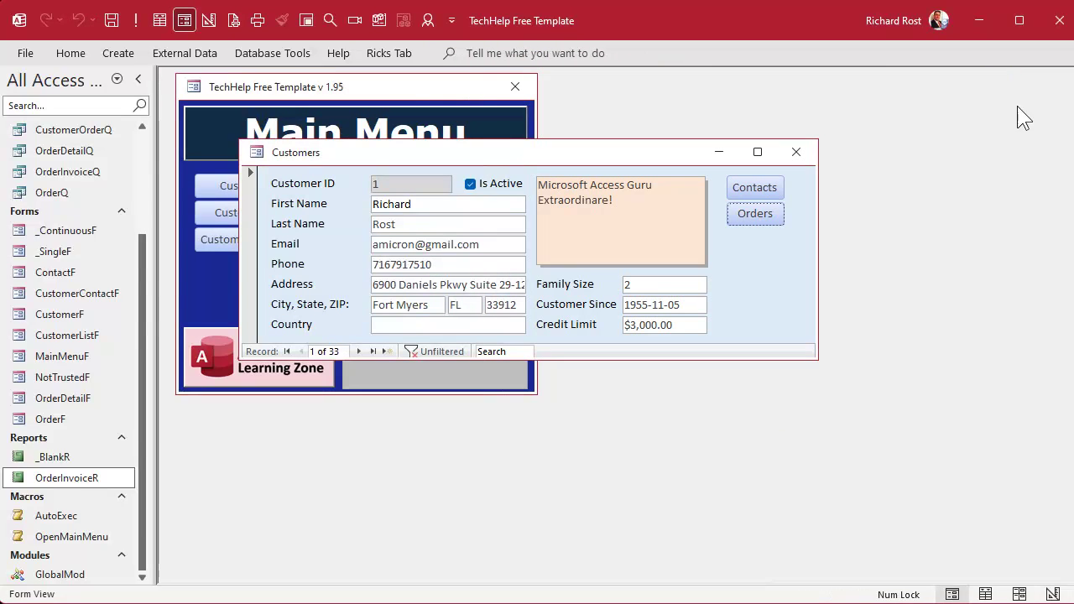
pyautogui.click(756, 210)
pyautogui.click(818, 111)
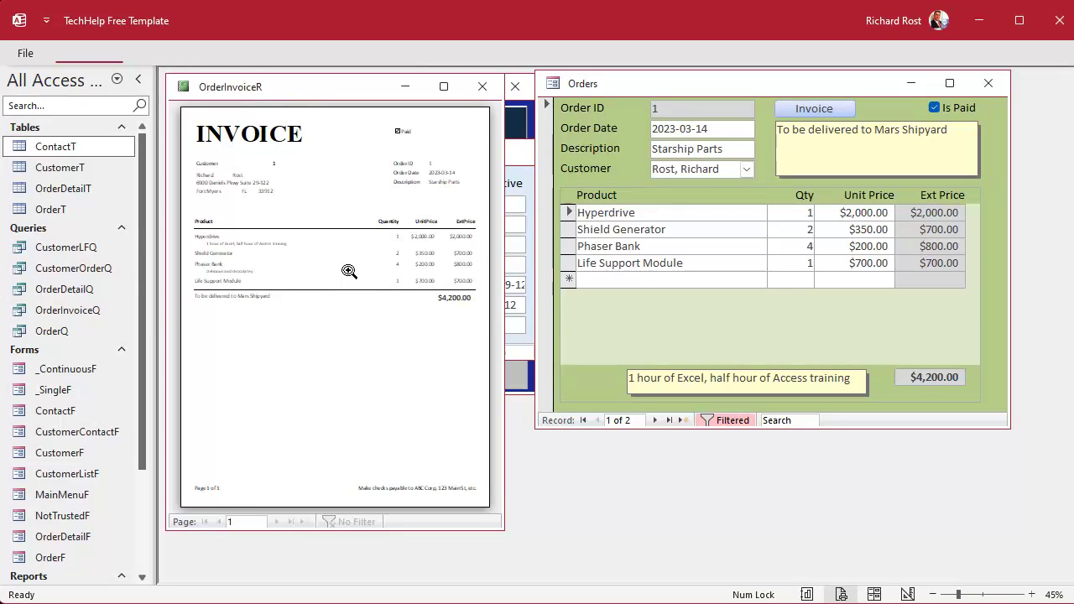
# Step: Check that the previewed invoice can still reach the Print dialog, and cancel without printing
pyautogui.click(25, 53)
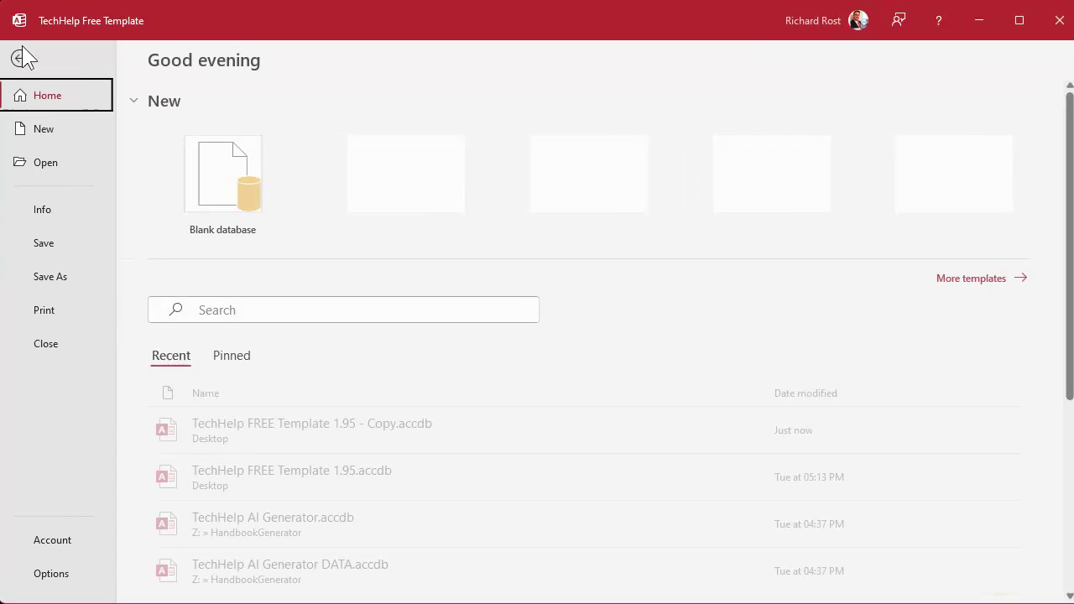
pyautogui.click(53, 309)
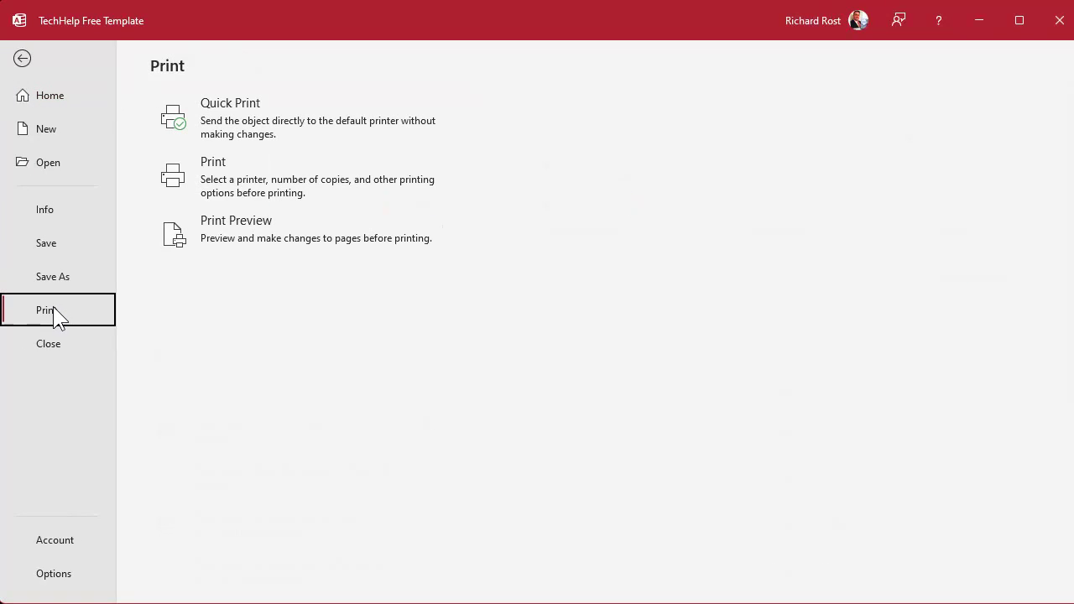
pyautogui.click(302, 170)
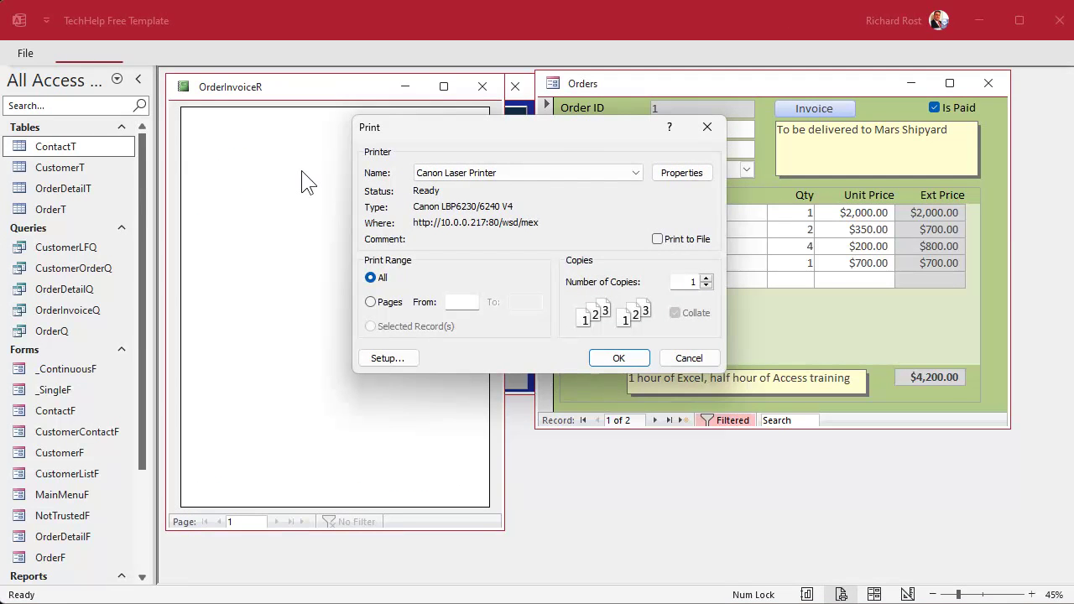
pyautogui.click(688, 360)
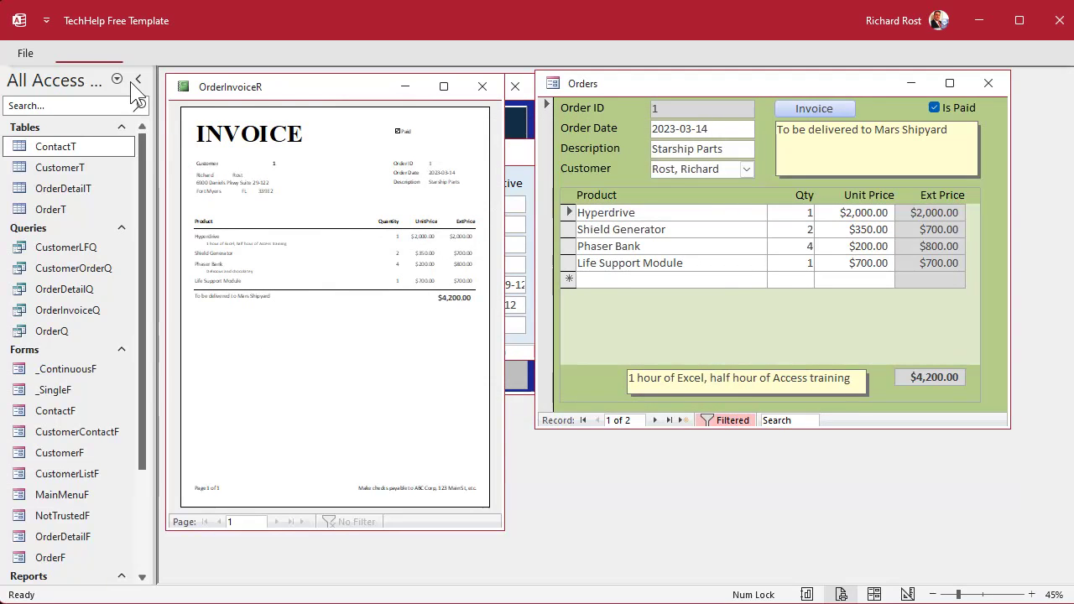
pyautogui.click(26, 52)
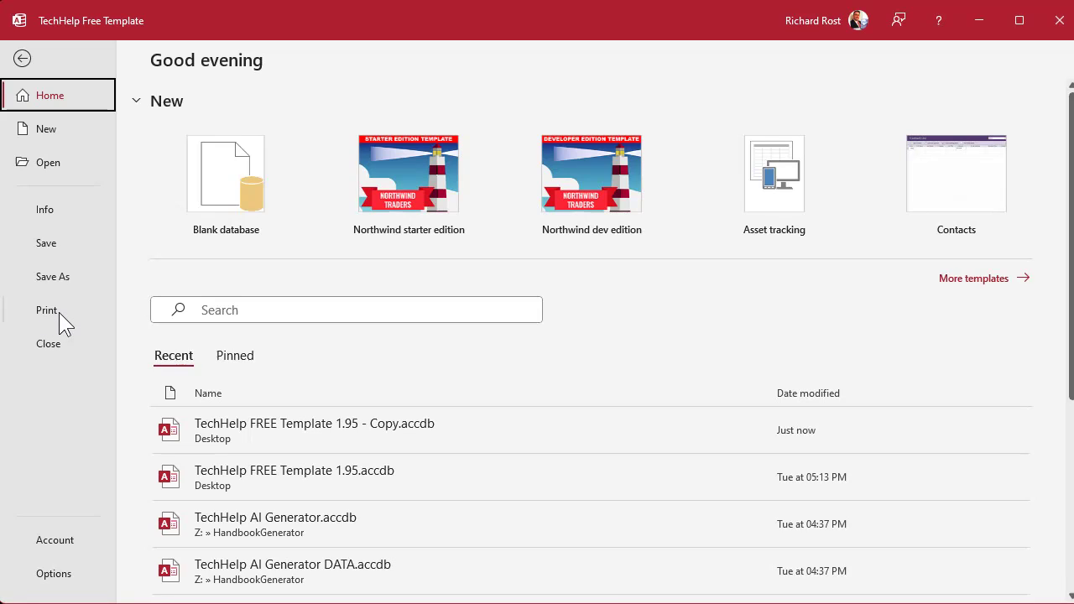
pyautogui.click(20, 59)
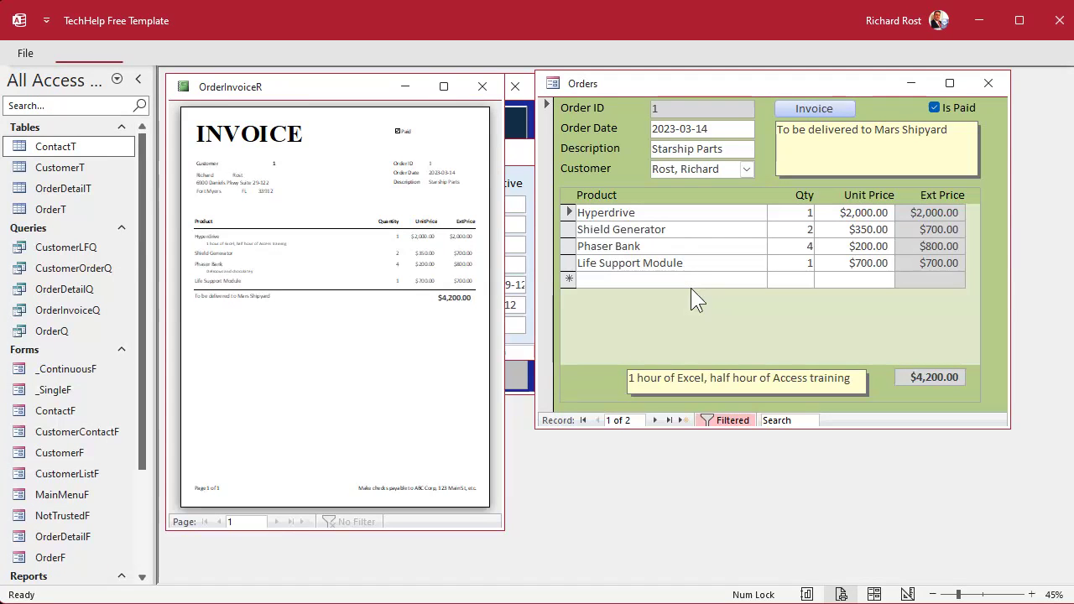
pyautogui.click(25, 53)
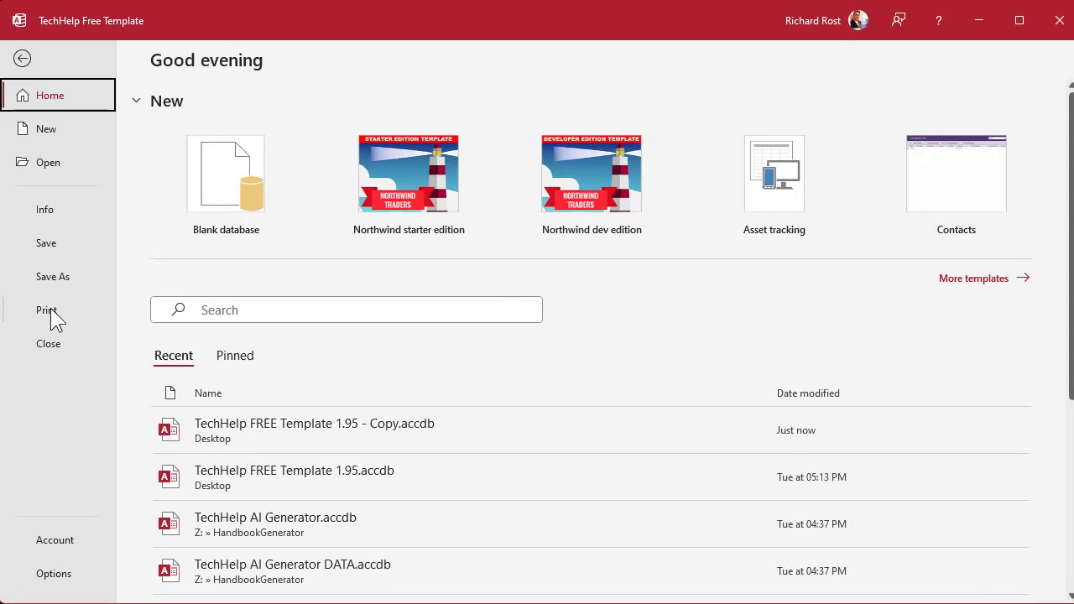
pyautogui.click(24, 60)
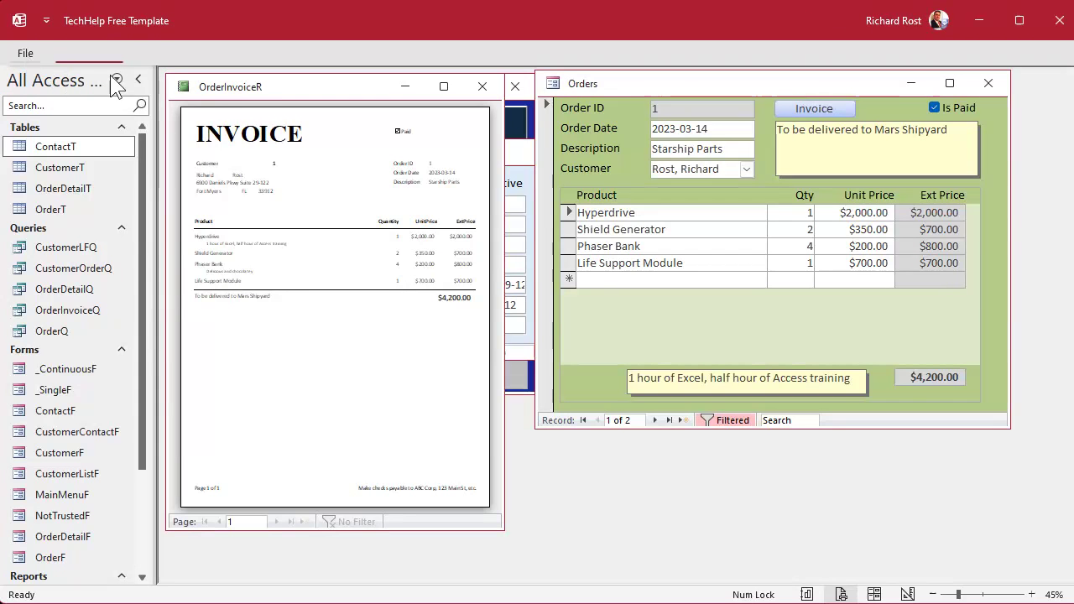
# Step: Close the invoice preview along with the Orders and Customers forms
pyautogui.click(479, 86)
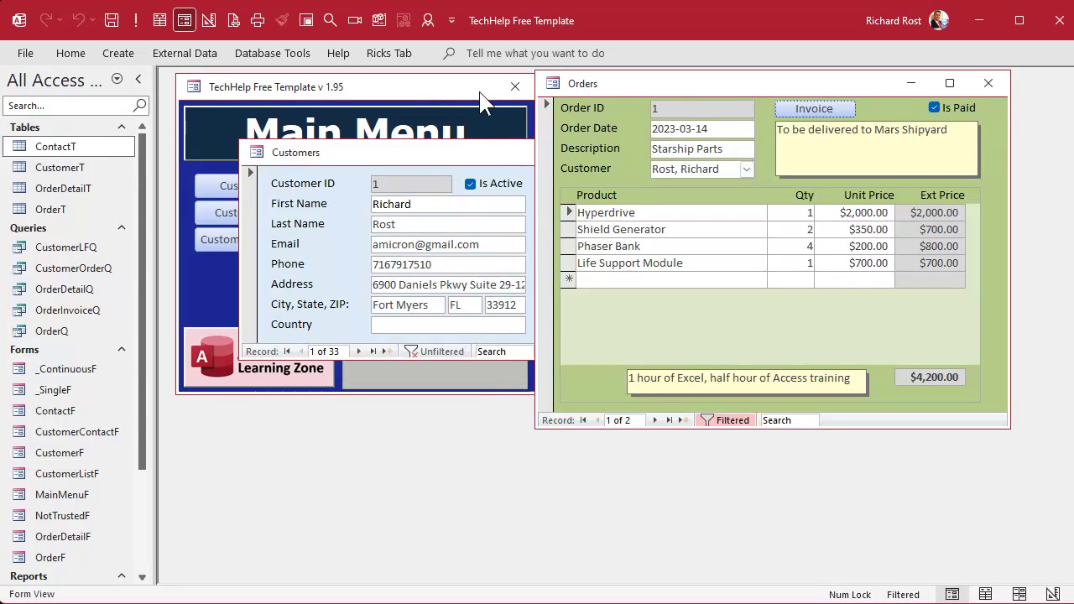
pyautogui.click(987, 84)
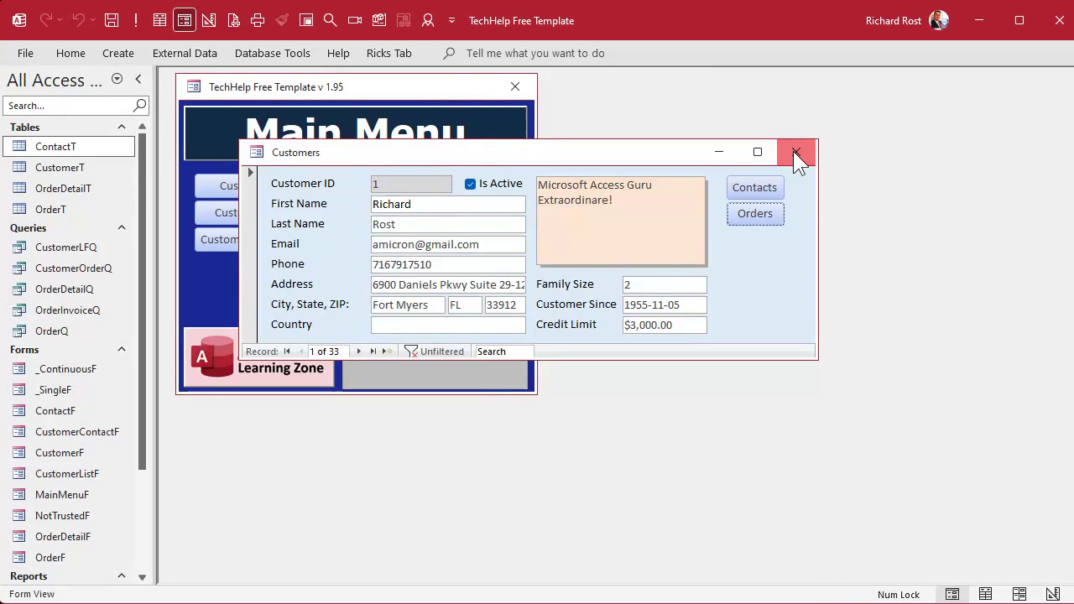
pyautogui.click(796, 152)
# Step: Show hidden and system objects in the Navigation Pane, and open the USysRibbons table
pyautogui.rightClick(69, 77)
pyautogui.click(105, 210)
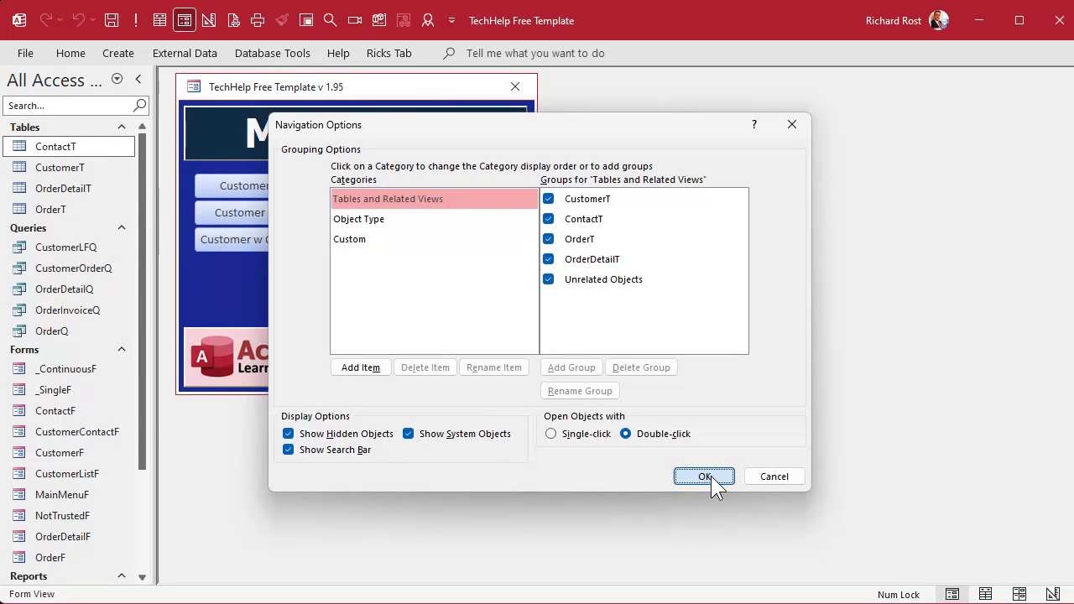
pyautogui.click(710, 477)
pyautogui.doubleClick(72, 503)
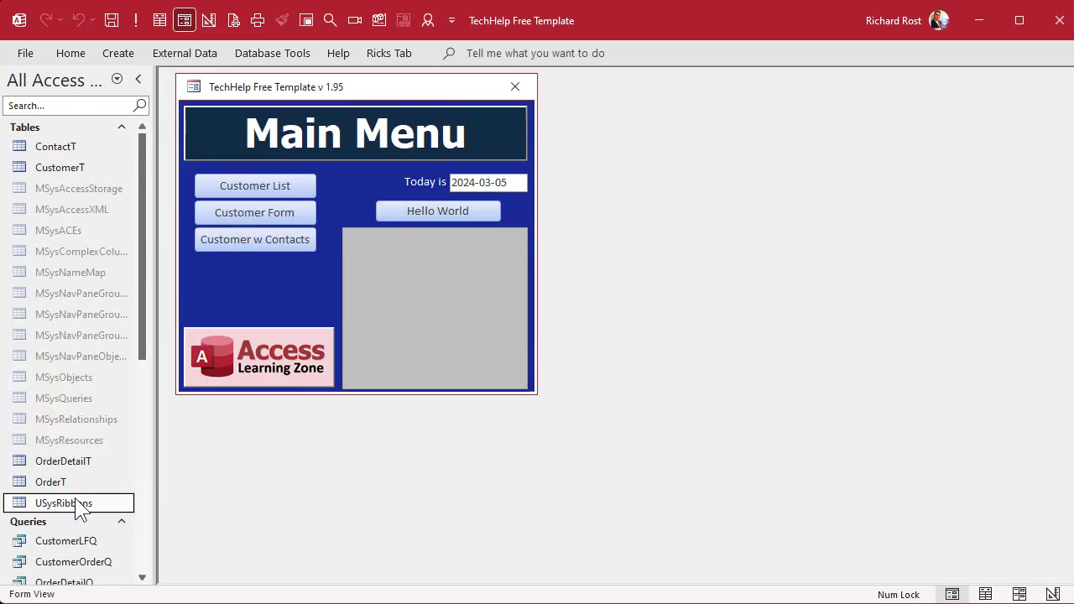
# Step: Add a BackStage ribbon record whose XML sets startFromScratch to false and hides the backstage tab TabPrint
pyautogui.click(327, 357)
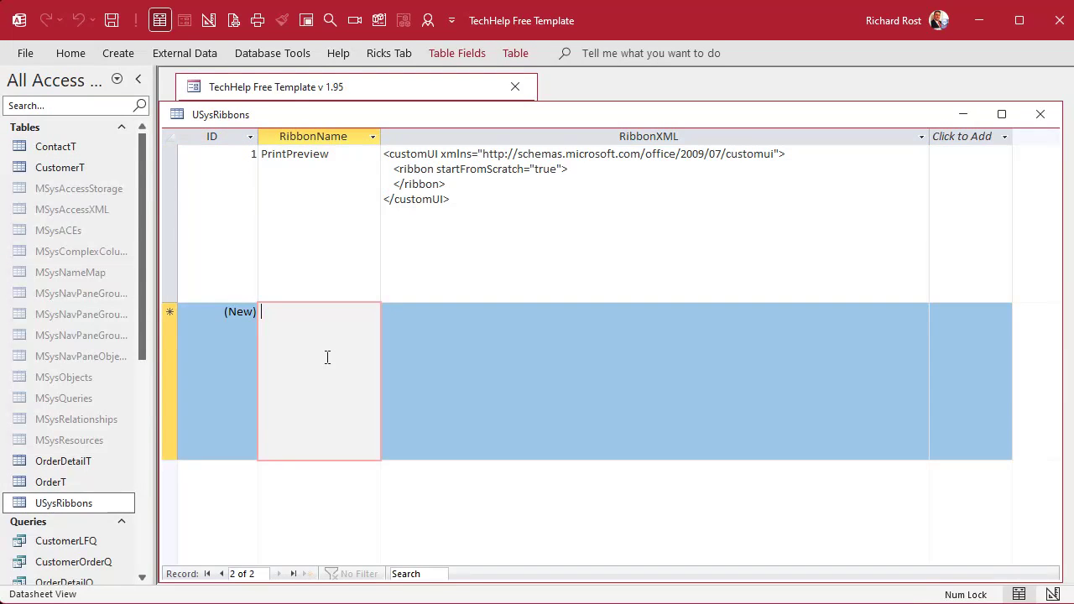
pyautogui.write('BackStage')
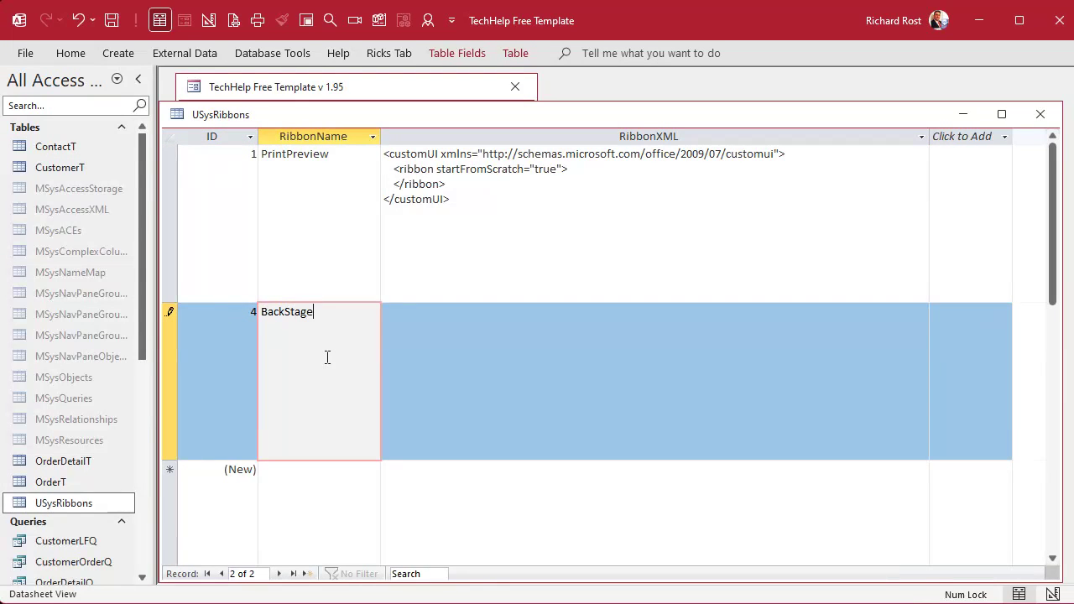
pyautogui.press('Tab')
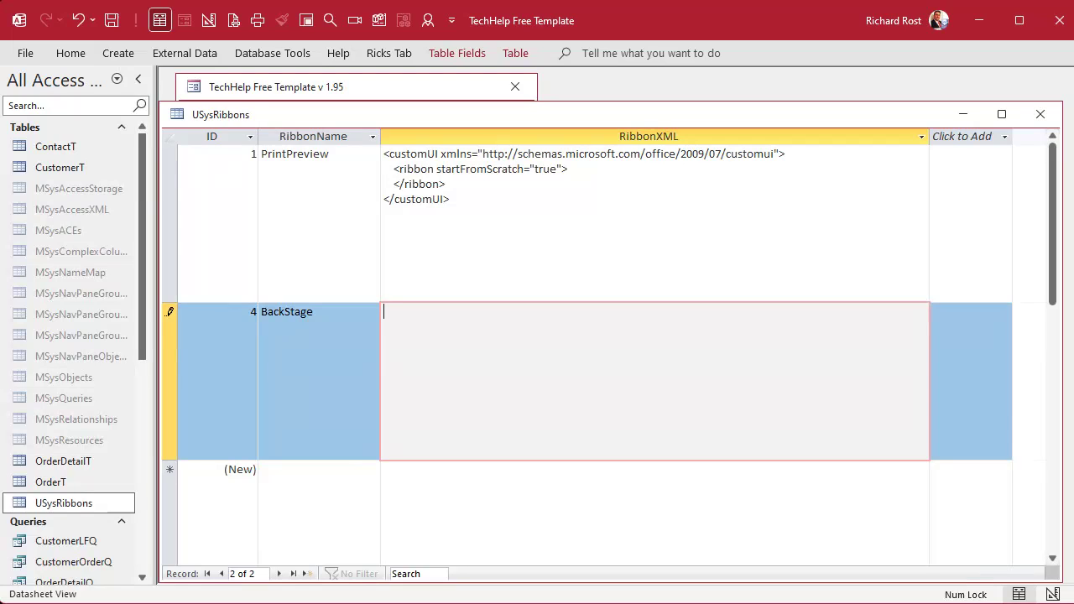
pyautogui.hotkey('alt', 'Tab')
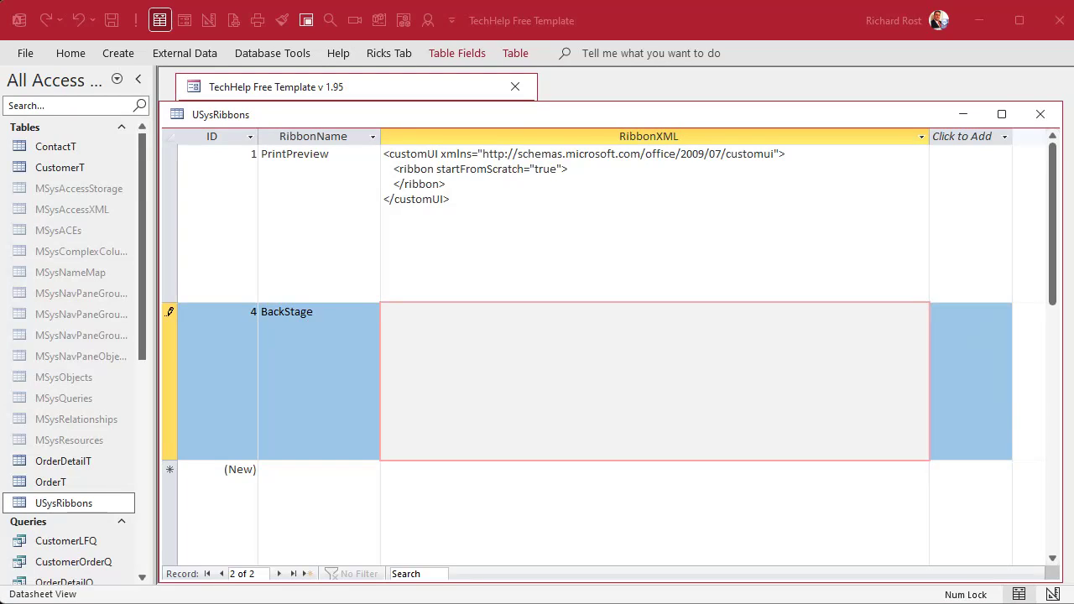
pyautogui.click(437, 367)
pyautogui.write('<customUI xmlns="http://schemas.microsoft.com/office/2009/07/customui">   <ribbon startFromScratch="false">   </ribbon>   <backstage>     <tab idMso ="TabPrint" visible="false"/>   </backstage> </customUI>')
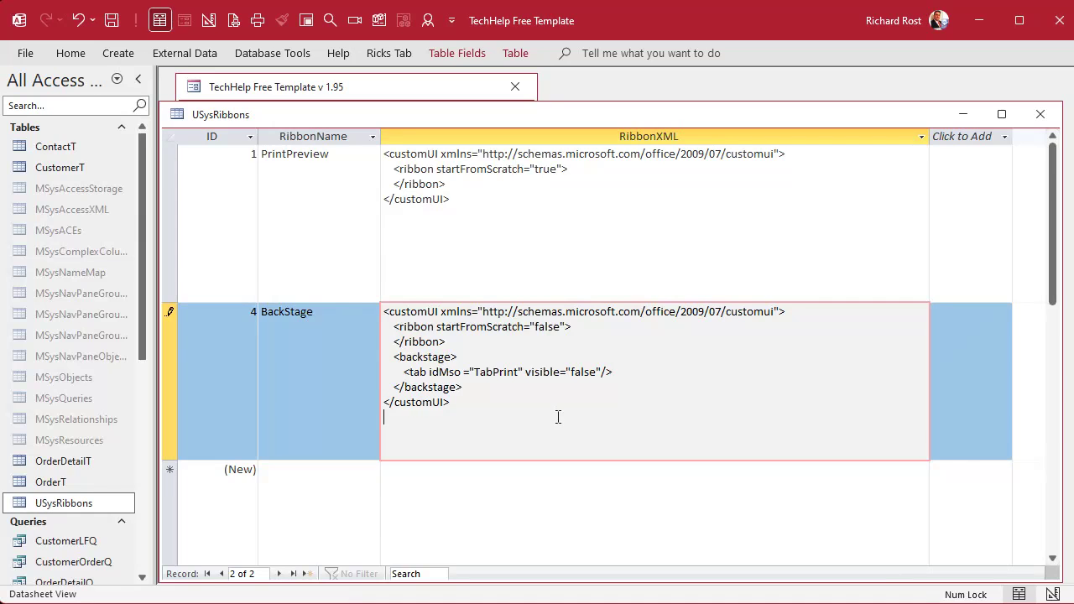
# Step: Review the BackStage ribbon's XML in an enlarged view, focusing on the TabPrint line and its visibility attribute
pyautogui.hotkey('shift', 'F2')
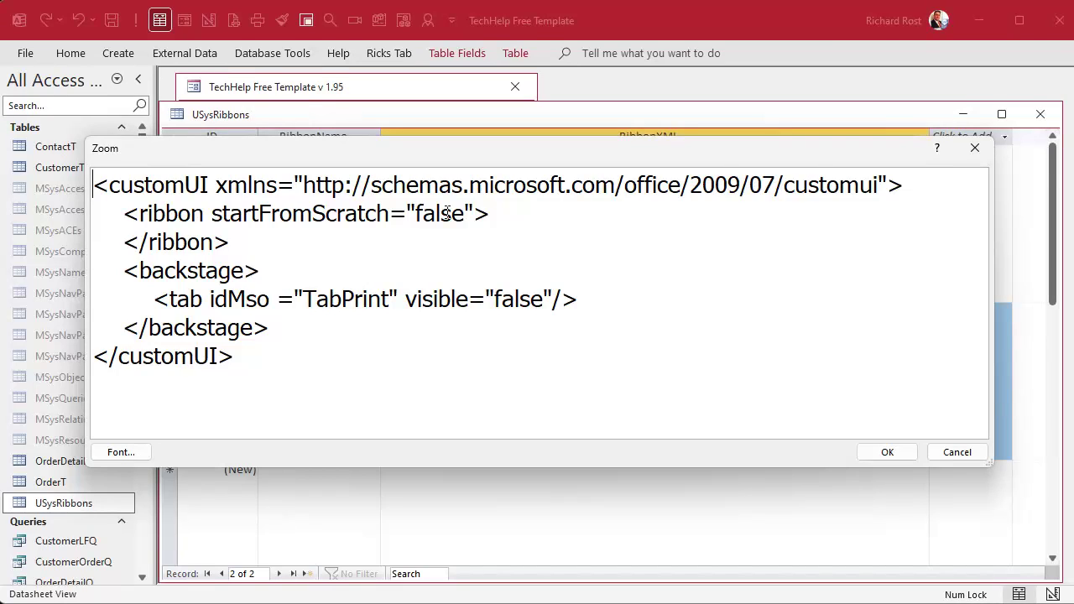
pyautogui.moveTo(151, 300); pyautogui.dragTo(602, 302)
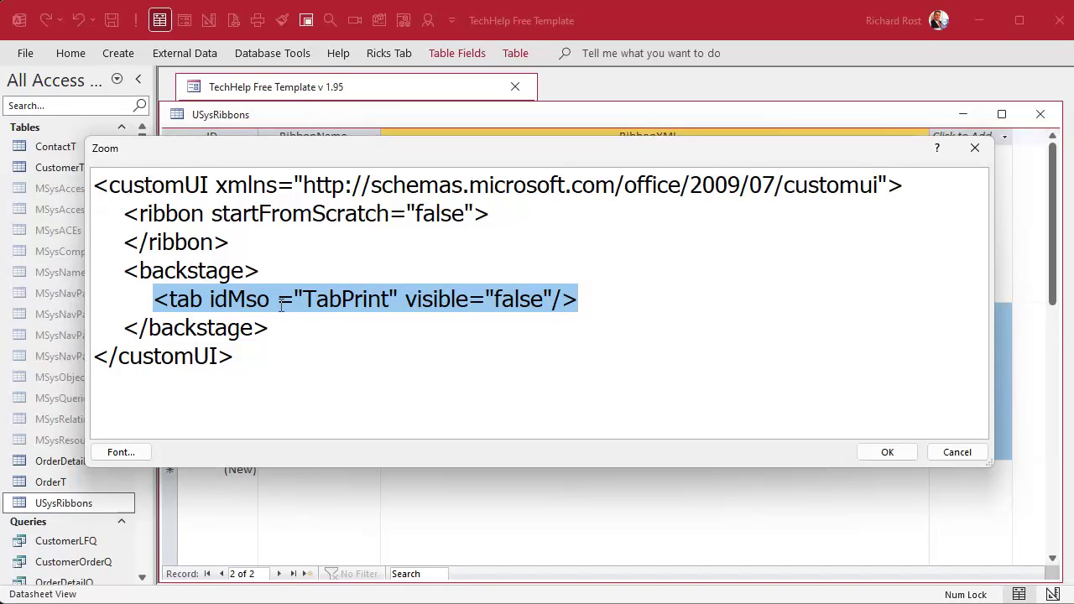
pyautogui.doubleClick(235, 302)
pyautogui.doubleClick(341, 306)
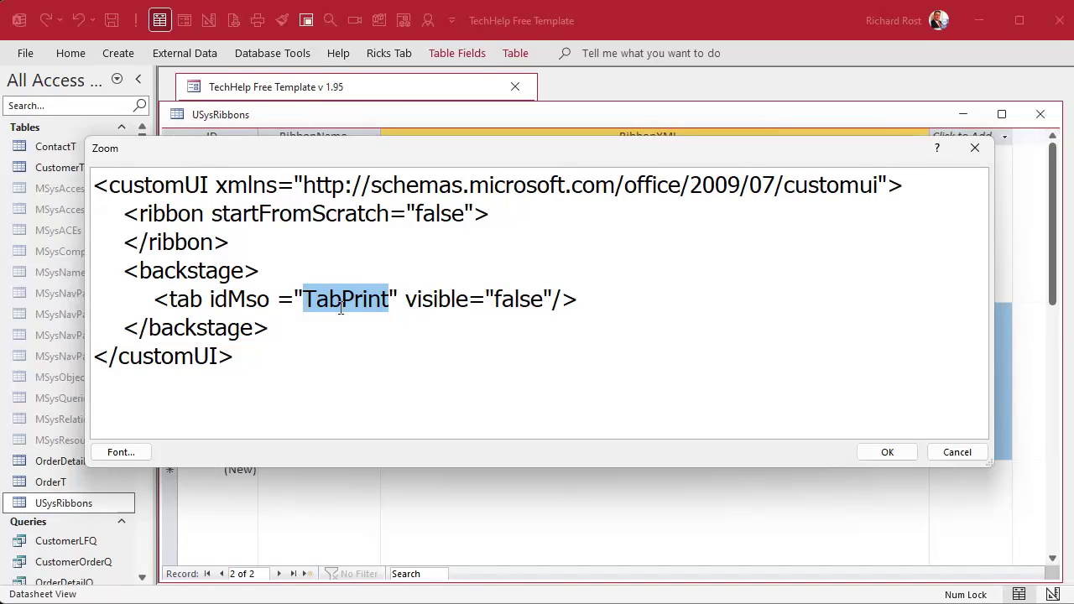
pyautogui.doubleClick(516, 300)
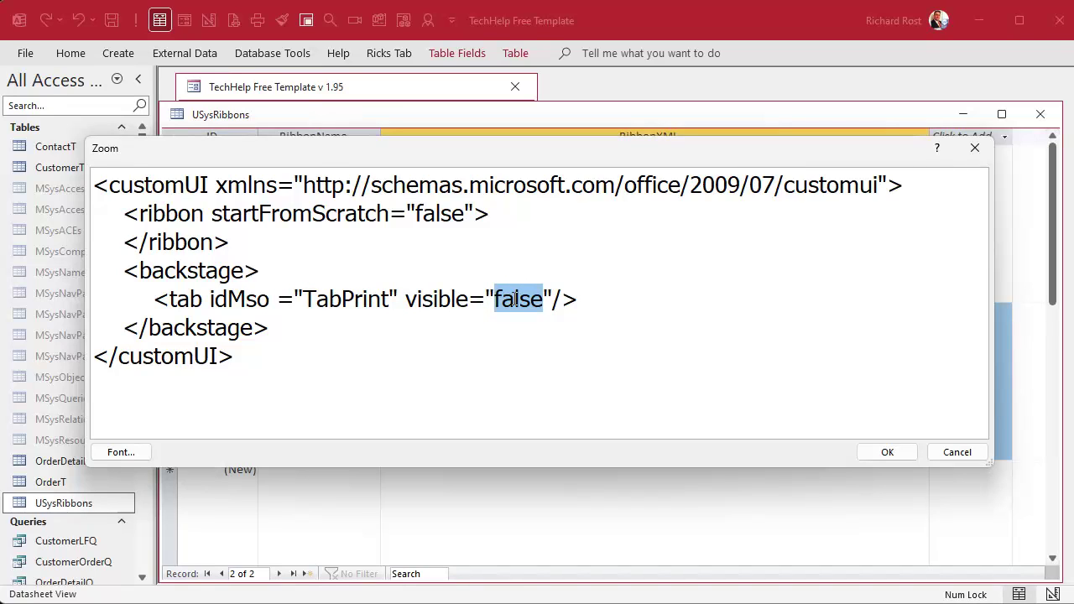
pyautogui.click(884, 453)
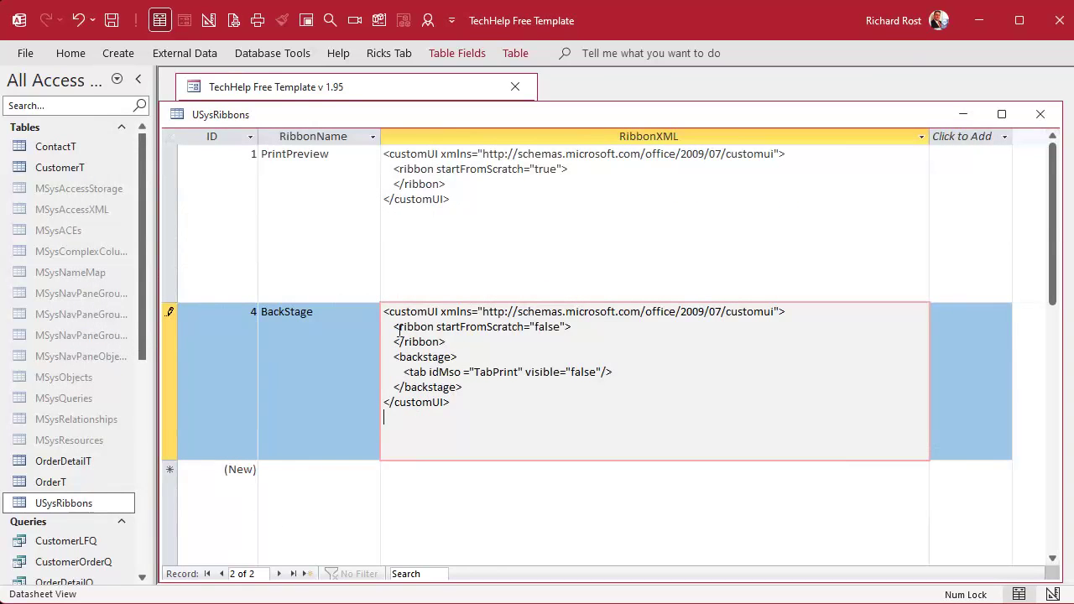
# Step: Save the BackStage record, close the USysRibbons table, and restart the database
pyautogui.click(480, 243)
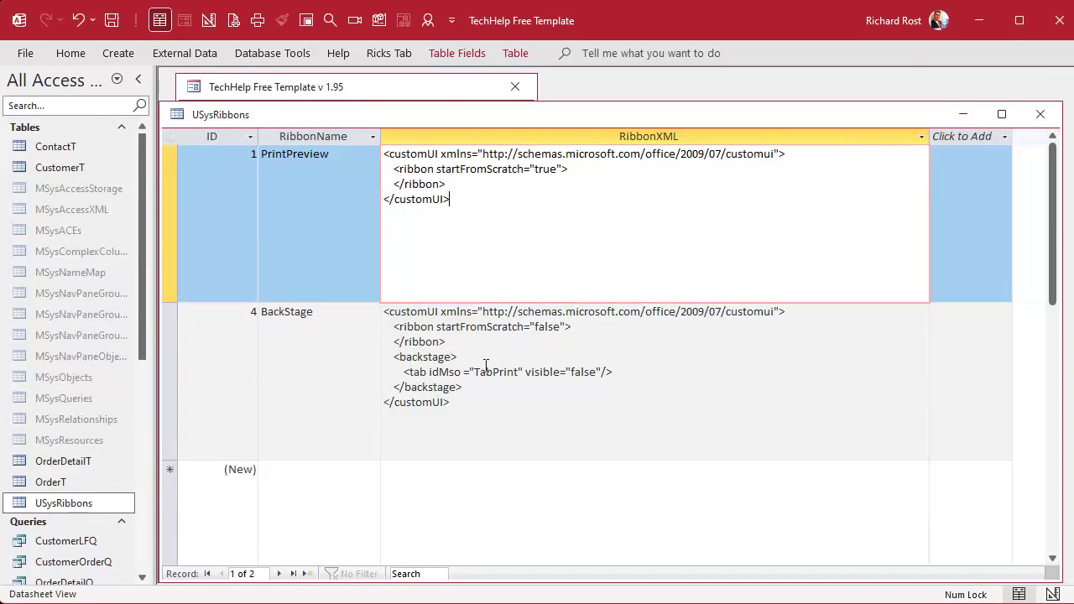
pyautogui.click(1041, 114)
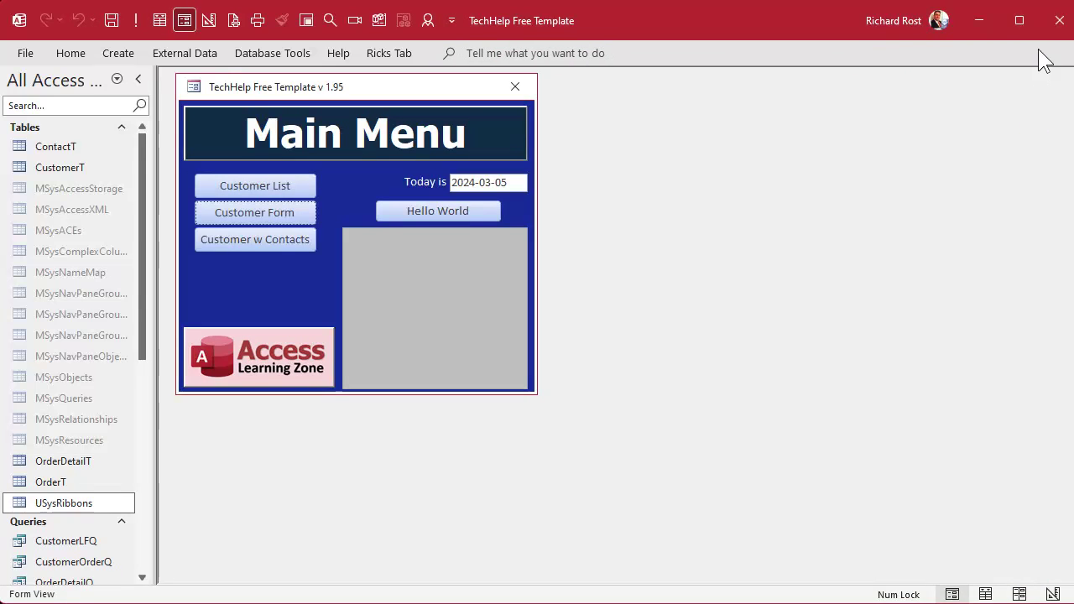
pyautogui.click(1059, 22)
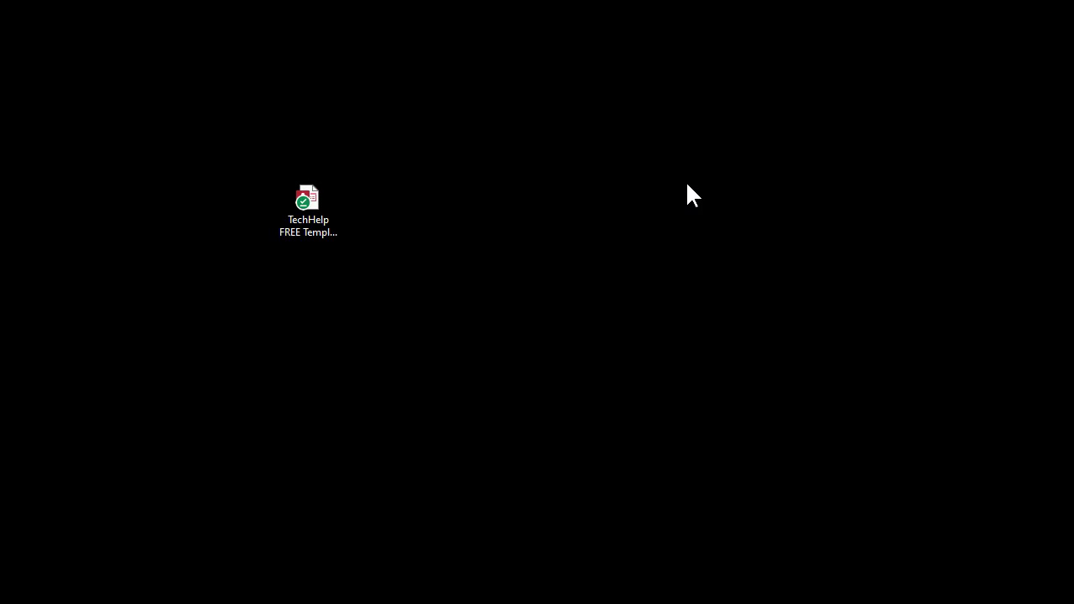
pyautogui.doubleClick(308, 205)
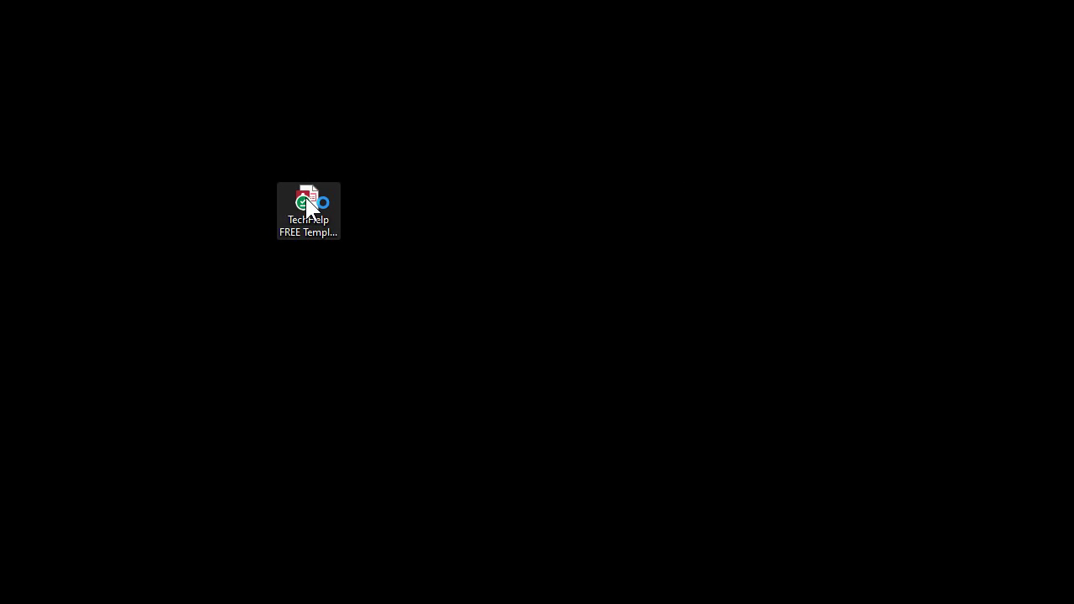
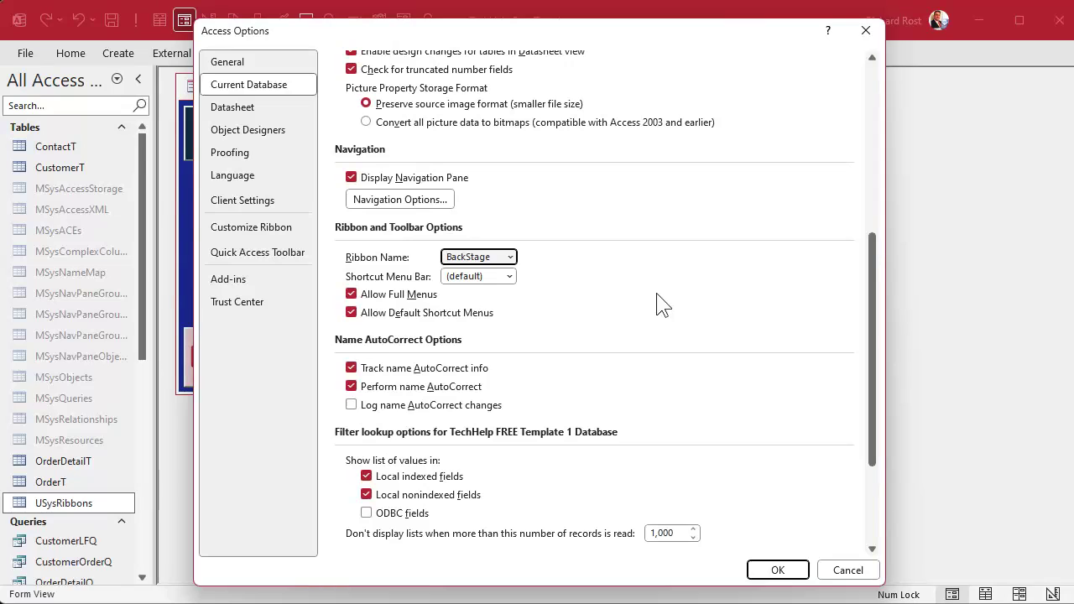
# Step: Set the current database's Ribbon Name option to BackStage, and close the database to apply it
pyautogui.click(777, 572)
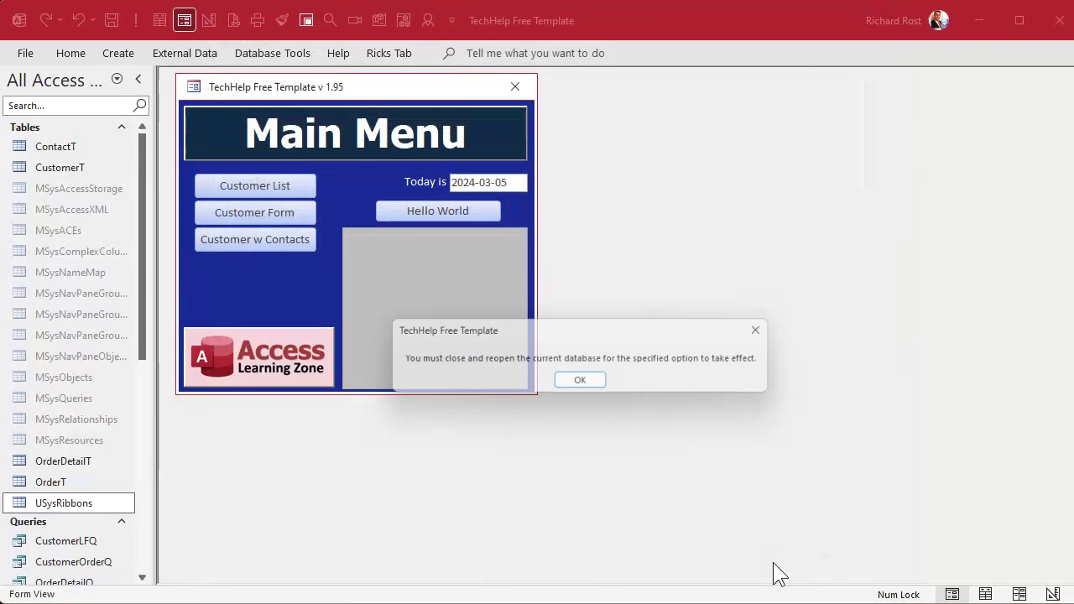
pyautogui.click(592, 382)
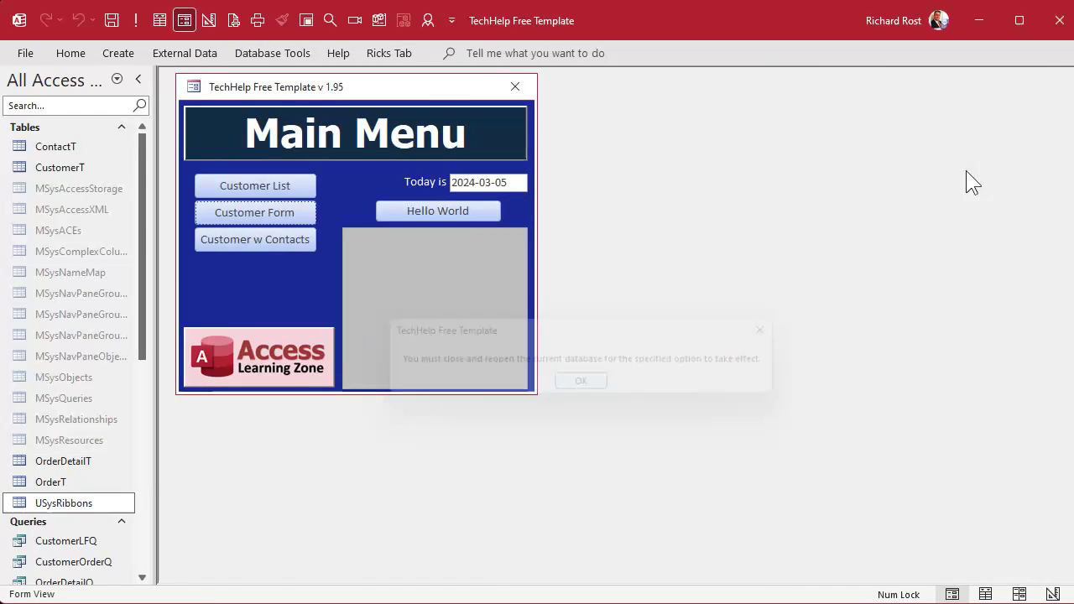
pyautogui.click(1054, 20)
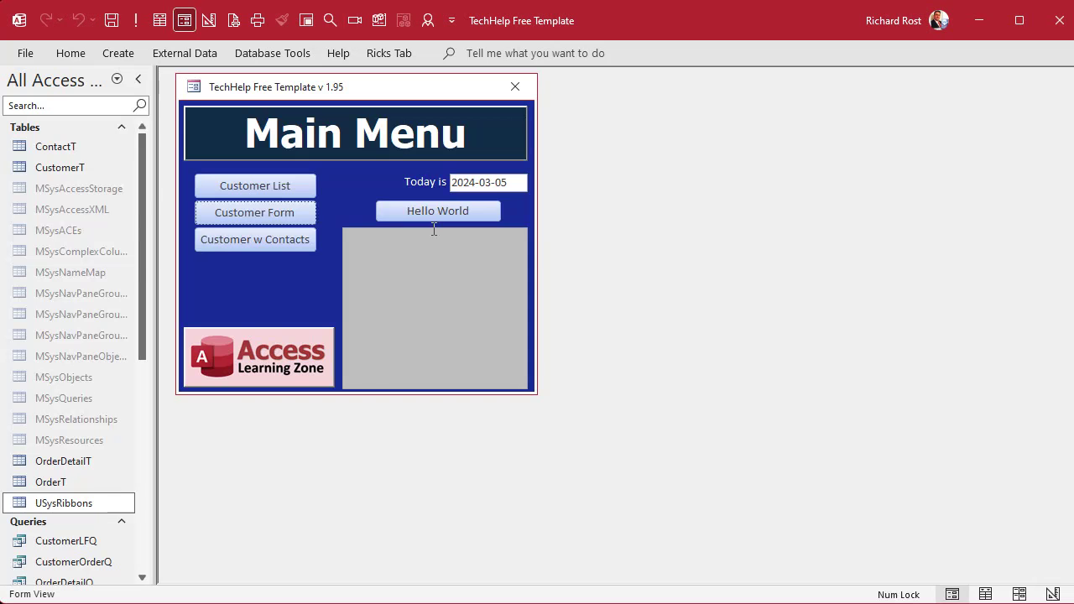
# Step: Check the Backstage view for a Print tab, first from the main menu and again while previewing the Starship Parts invoice
pyautogui.click(32, 56)
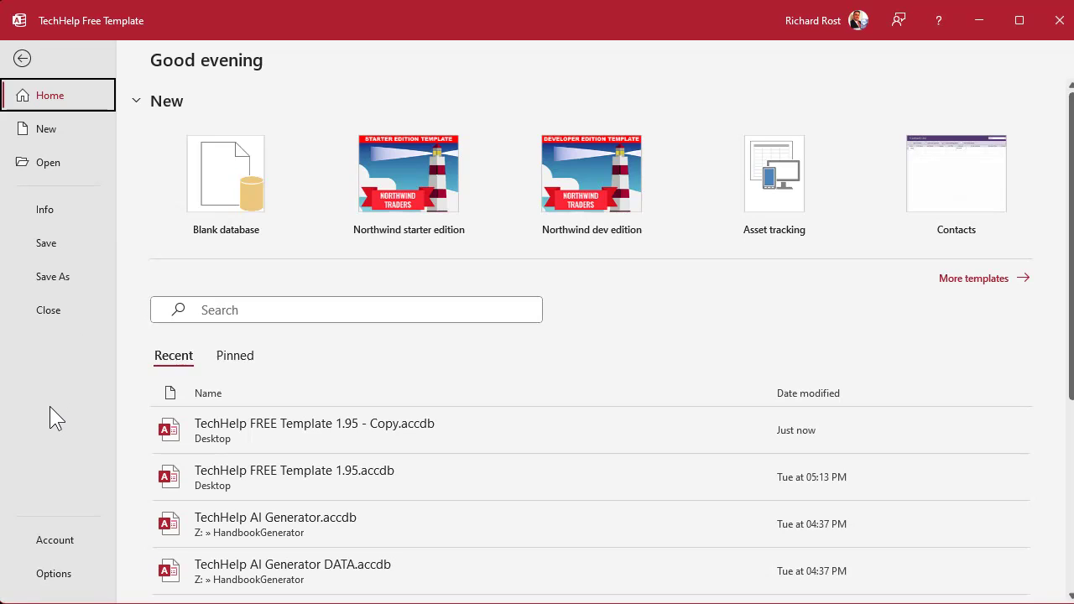
pyautogui.click(23, 58)
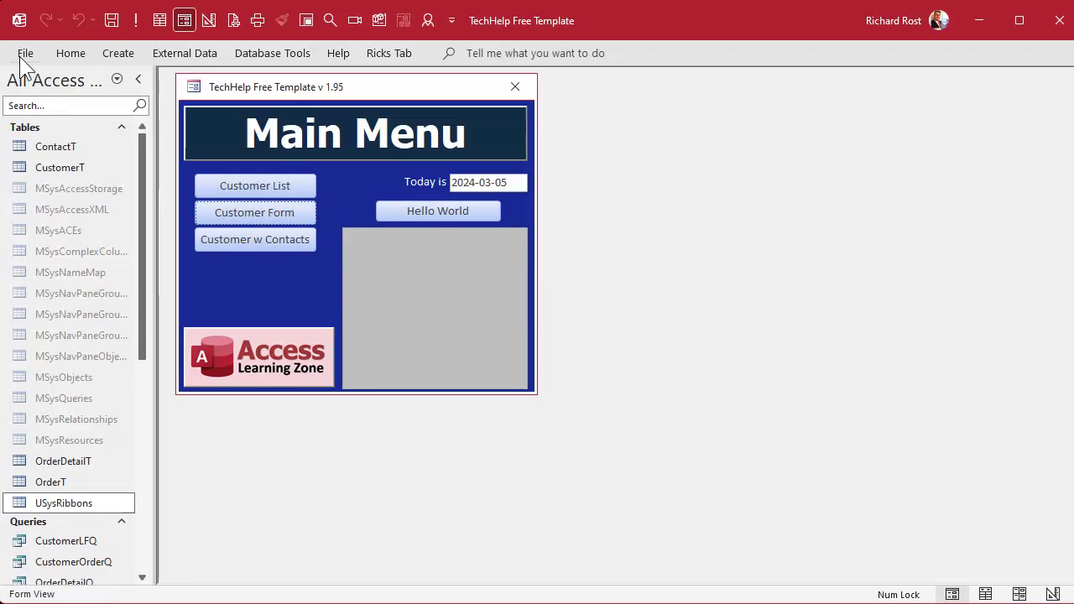
pyautogui.click(252, 215)
pyautogui.click(755, 213)
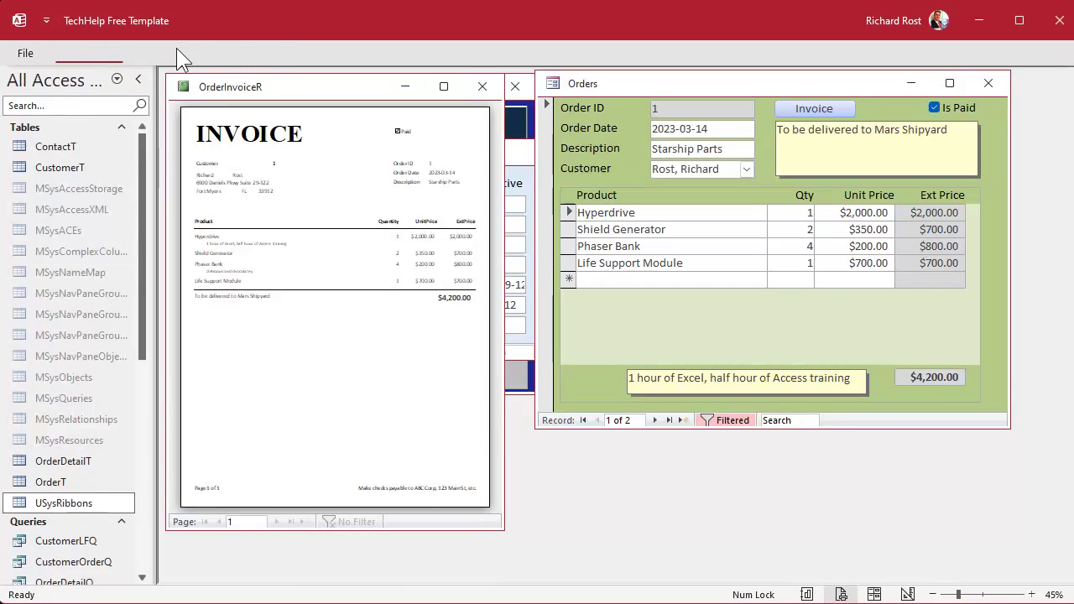
pyautogui.click(28, 53)
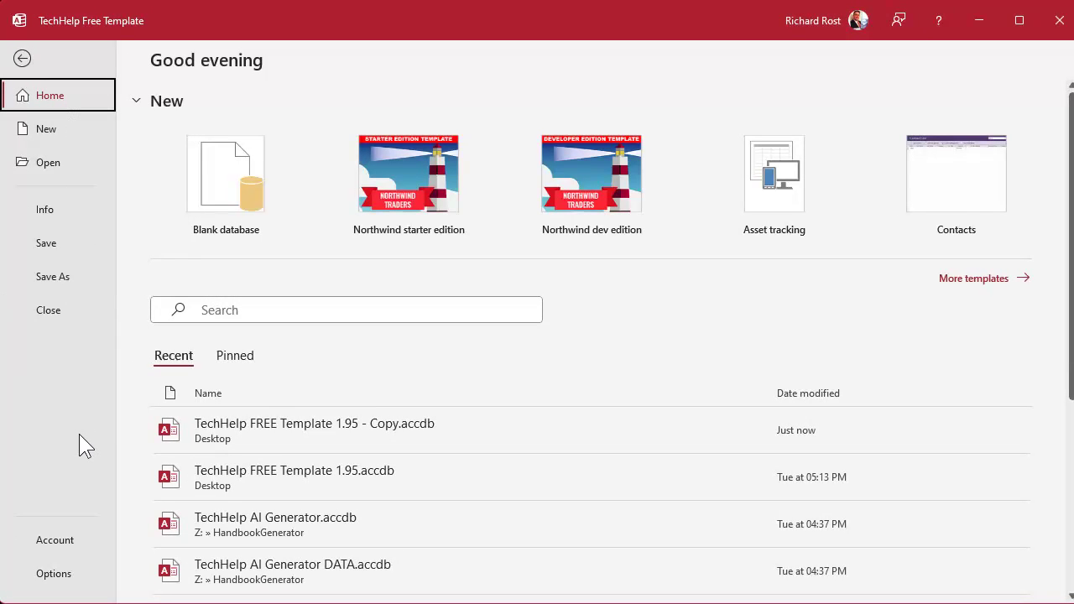
pyautogui.click(22, 58)
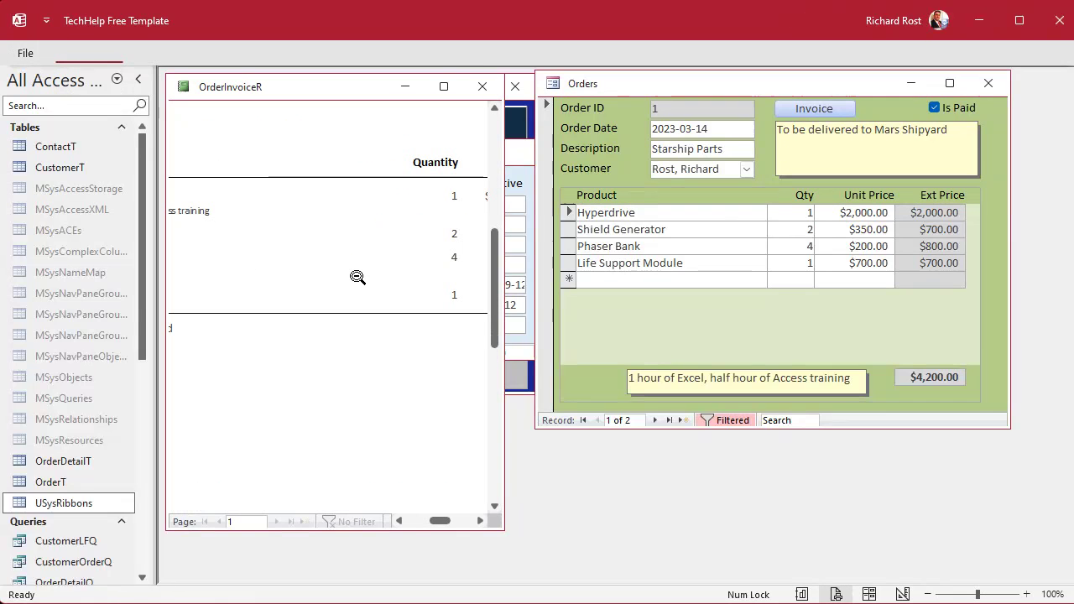
# Step: Fit the whole invoice page in the preview, test the Print command, and dismiss the resulting dialog
pyautogui.click(356, 277)
pyautogui.hotkey('ctrl', 'p')
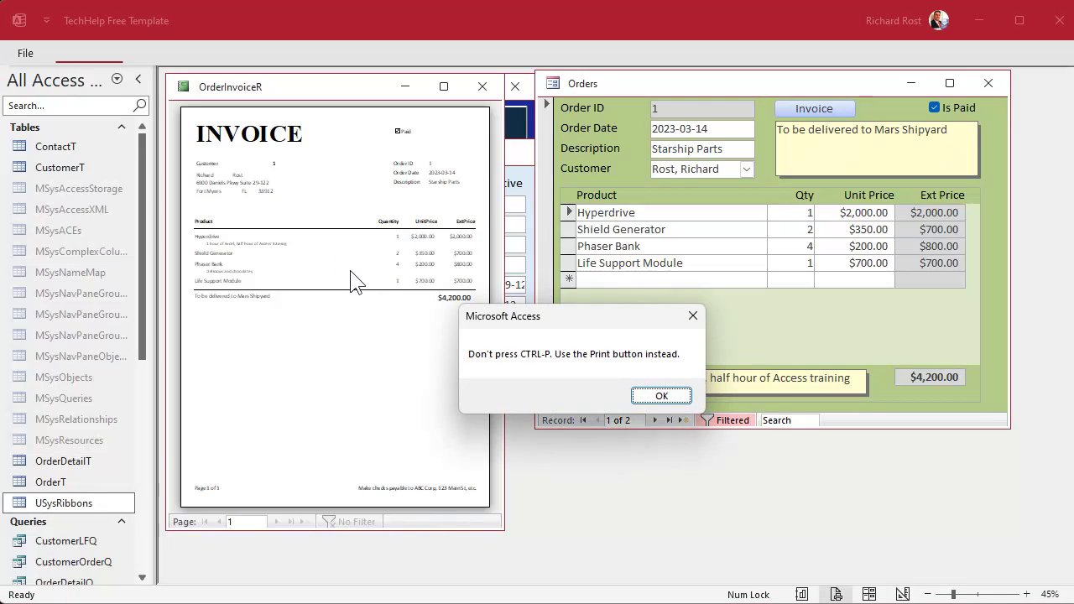
pyautogui.press('Return')
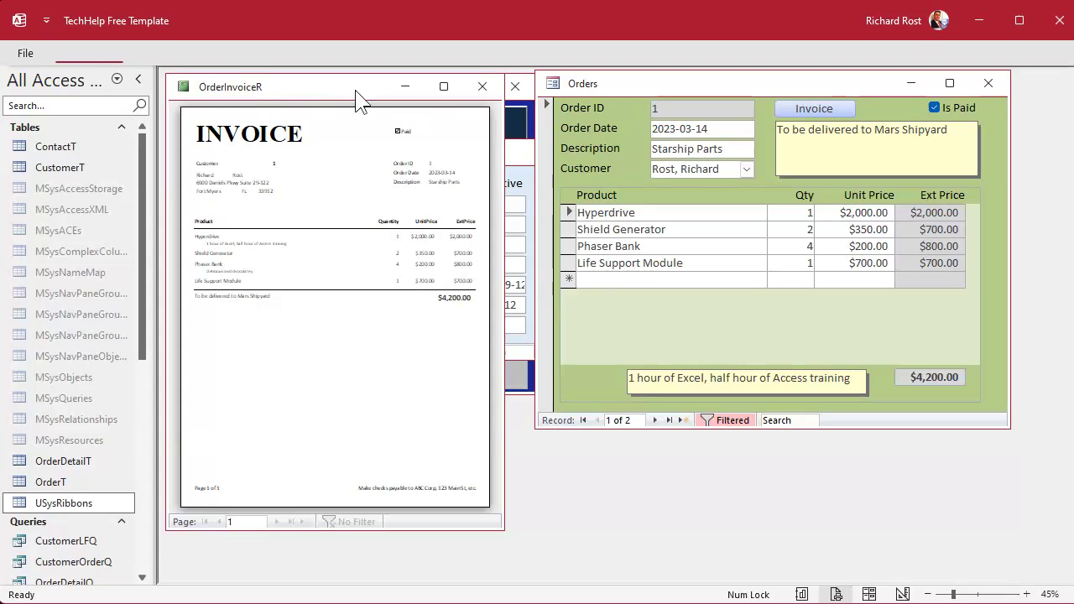
# Step: Enlarge the invoice preview window, and compare the ribbon with the Orders form active and with the report active
pyautogui.moveTo(503, 531); pyautogui.dragTo(627, 581)
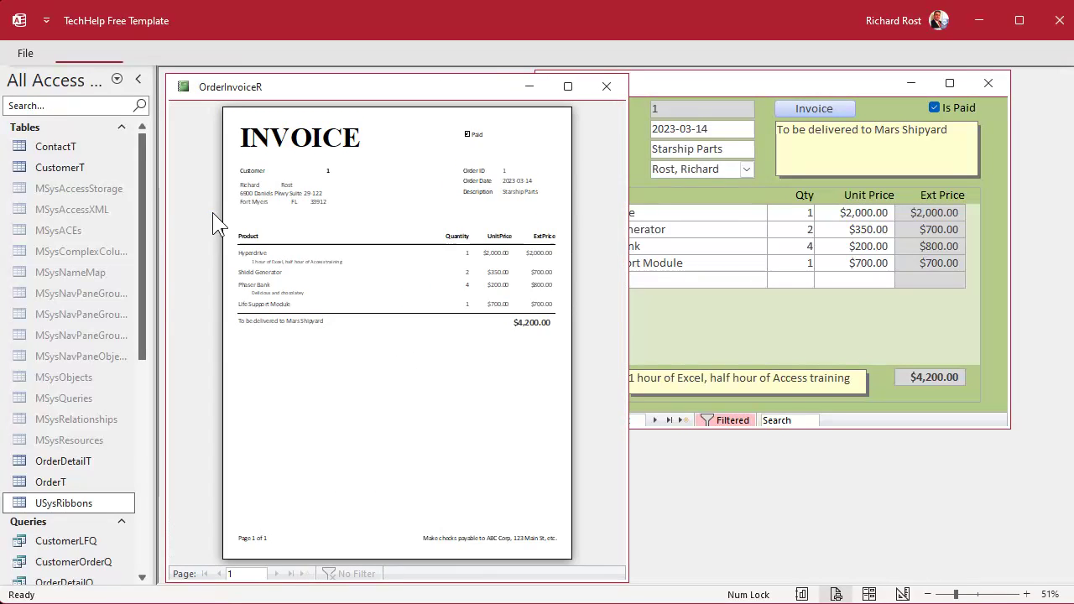
pyautogui.click(277, 162)
pyautogui.click(321, 278)
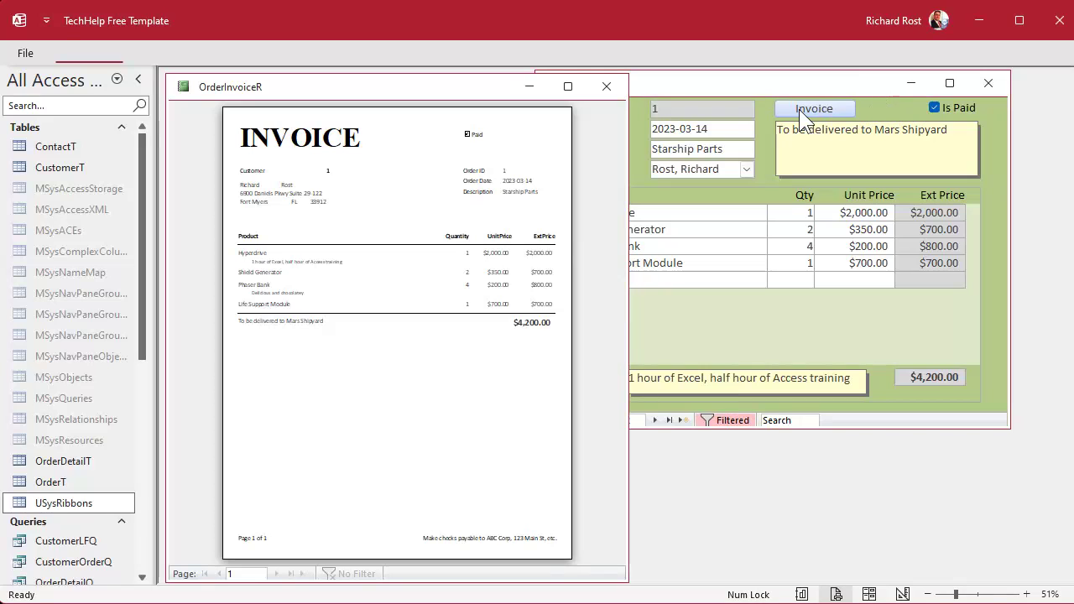
pyautogui.click(888, 109)
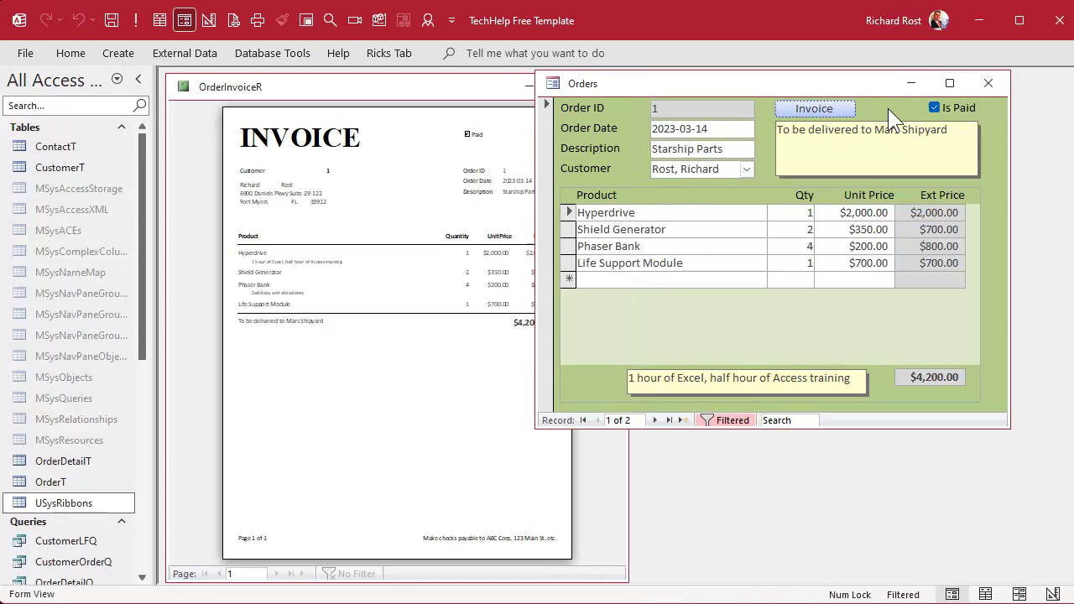
pyautogui.click(412, 93)
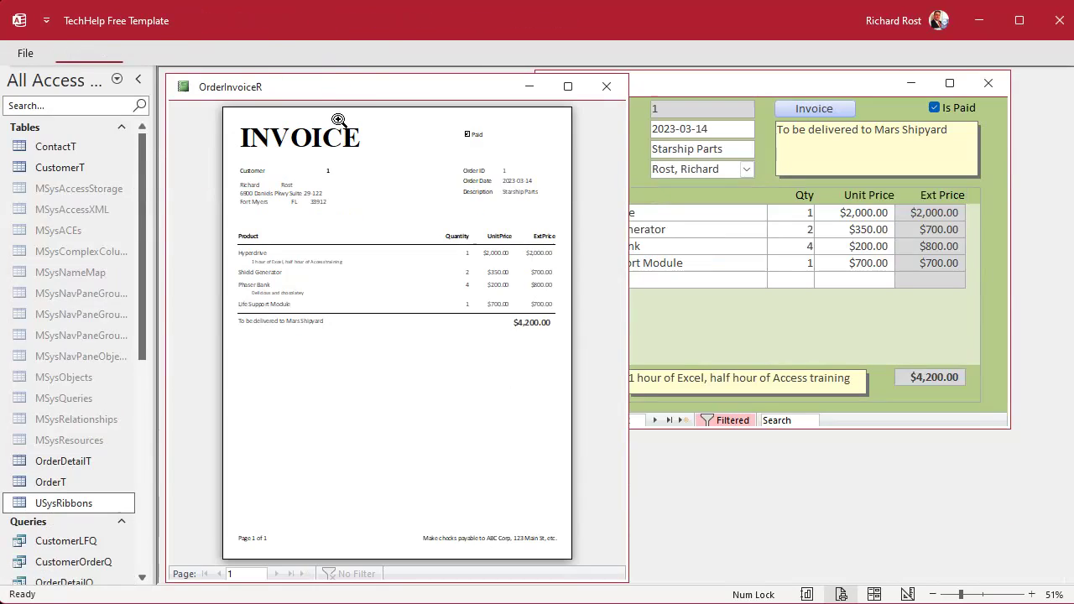
# Step: Check the Quick Access Toolbar's customization options during the invoice preview, and close the preview
pyautogui.click(47, 20)
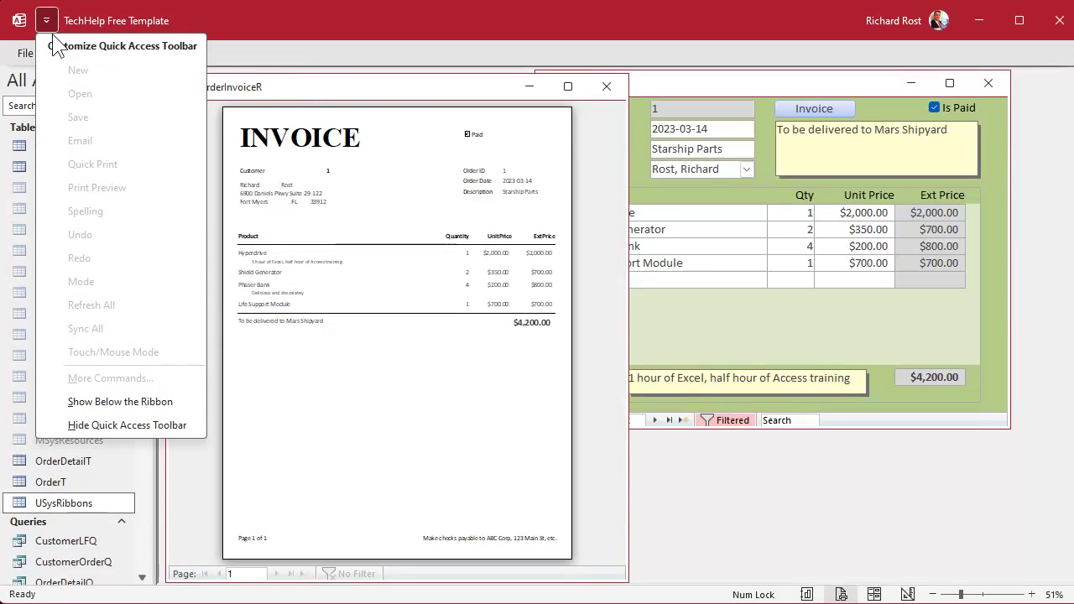
pyautogui.click(324, 94)
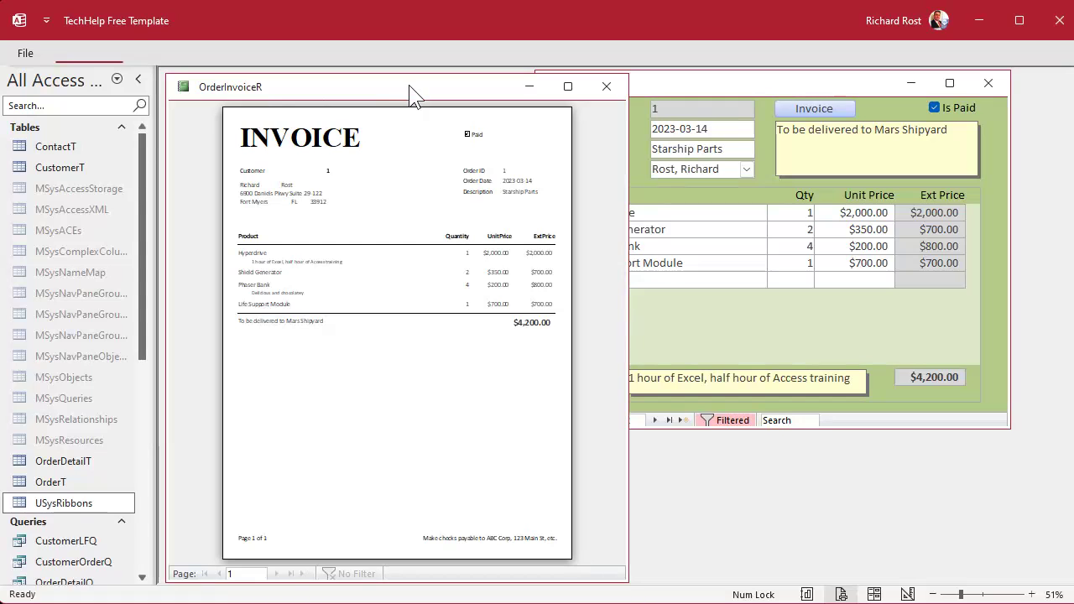
pyautogui.click(607, 86)
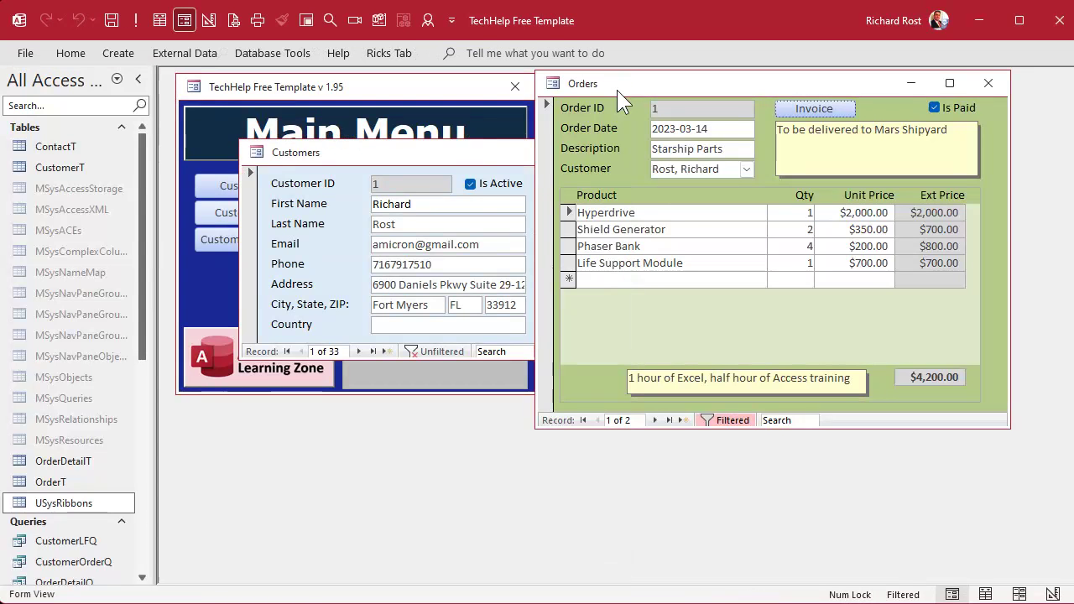